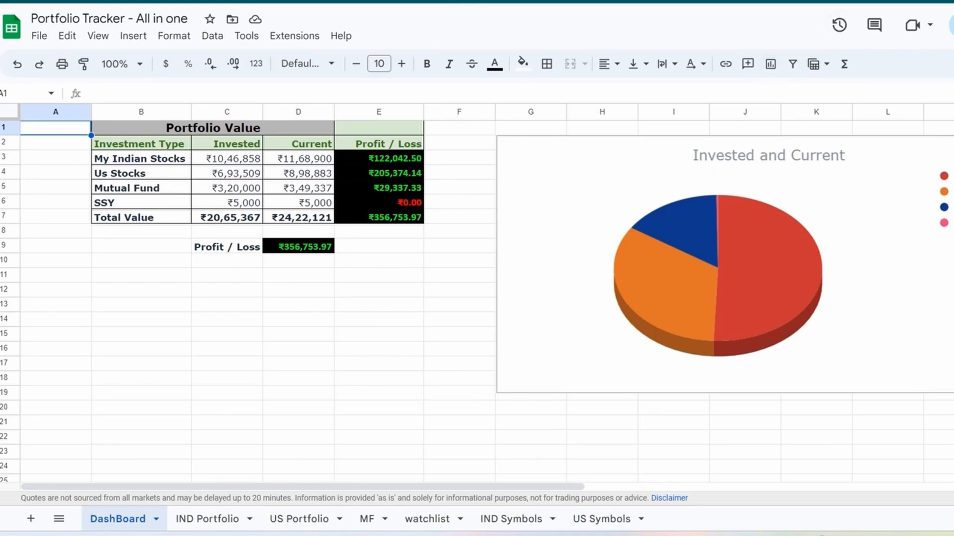
- Examine the DashBoard's Portfolio Value headers and the invested, current and profit/loss cells of the My Indian Stocks row
{"action": "left_click", "coordinate": [227, 143]}
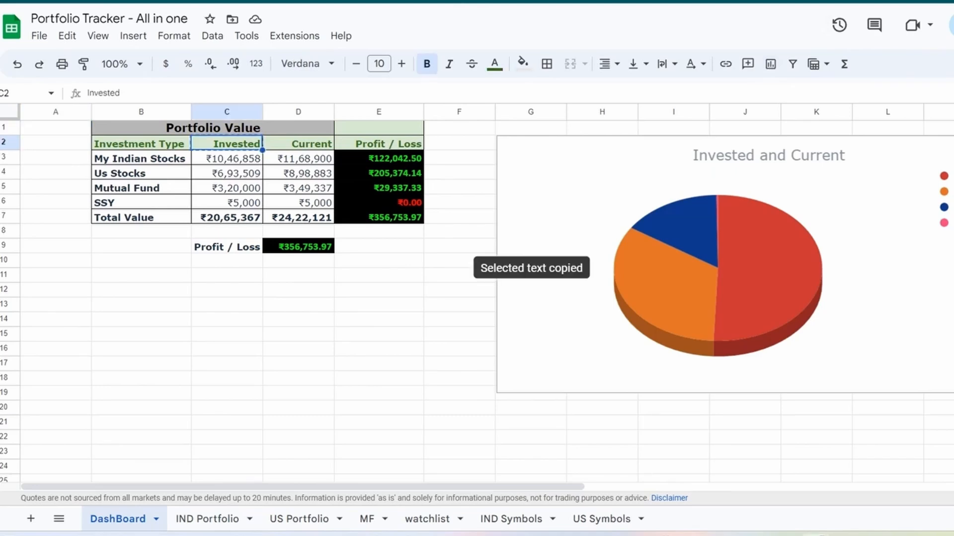
{"action": "left_click", "coordinate": [219, 128]}
{"action": "left_click", "coordinate": [141, 144]}
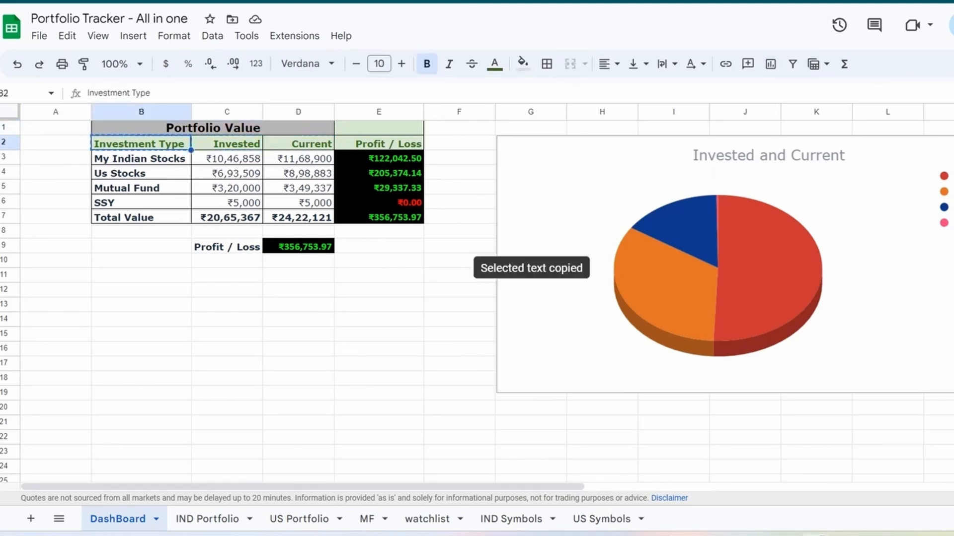
{"action": "left_click", "coordinate": [227, 143]}
{"action": "left_click", "coordinate": [298, 143]}
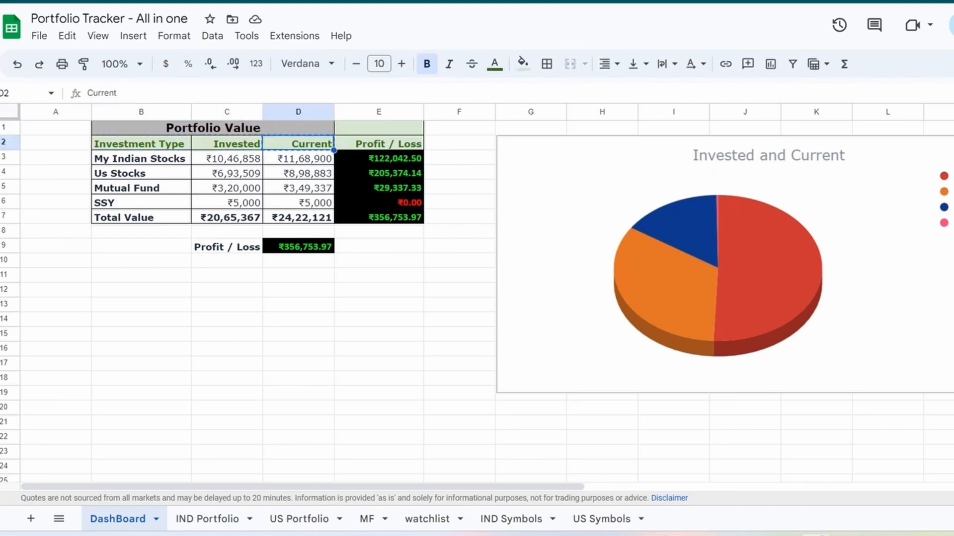
{"action": "left_click", "coordinate": [378, 143]}
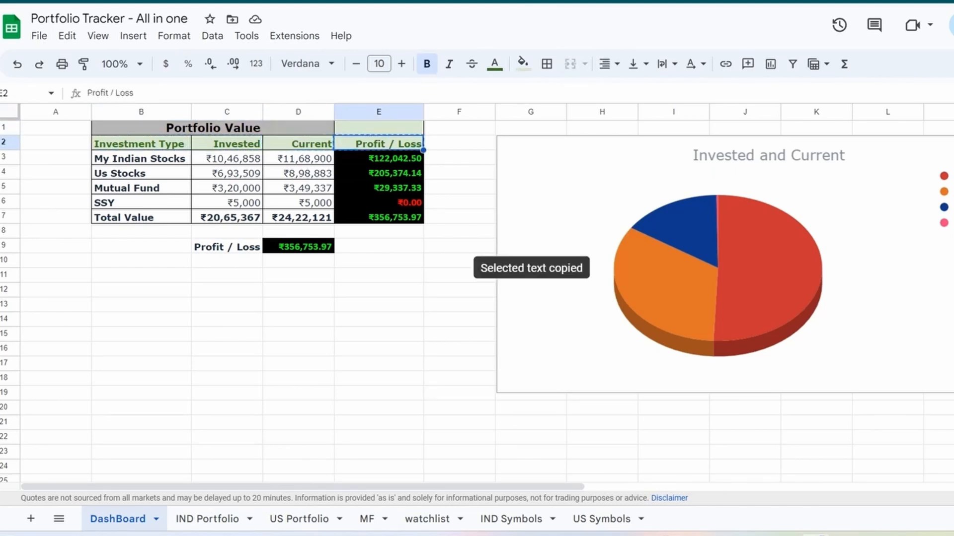
{"action": "left_click", "coordinate": [141, 159]}
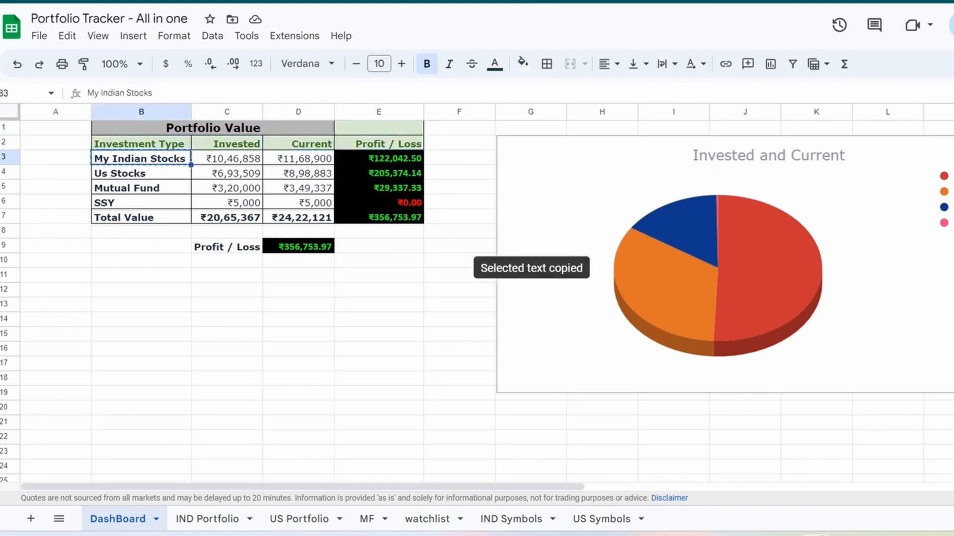
{"action": "left_click", "coordinate": [227, 158]}
{"action": "left_click", "coordinate": [298, 159]}
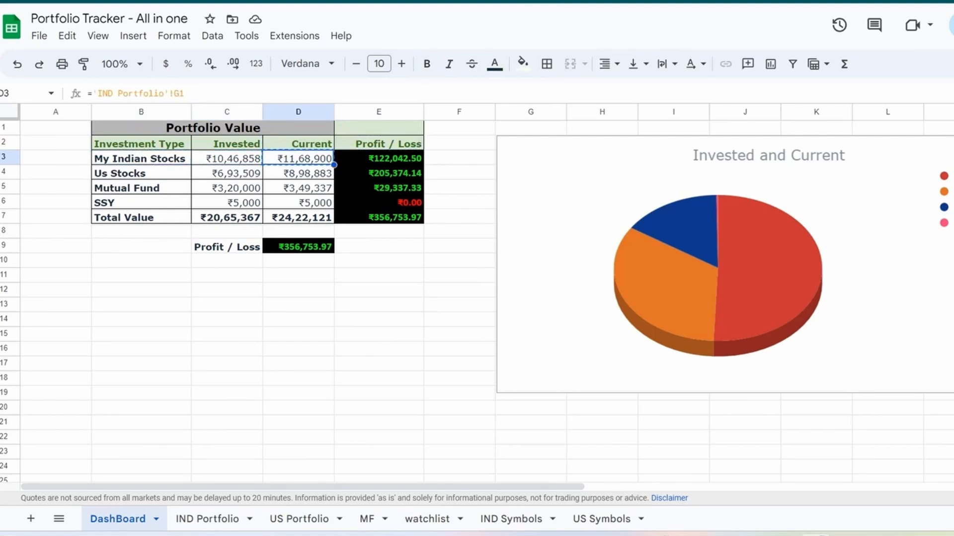
{"action": "left_click", "coordinate": [379, 158]}
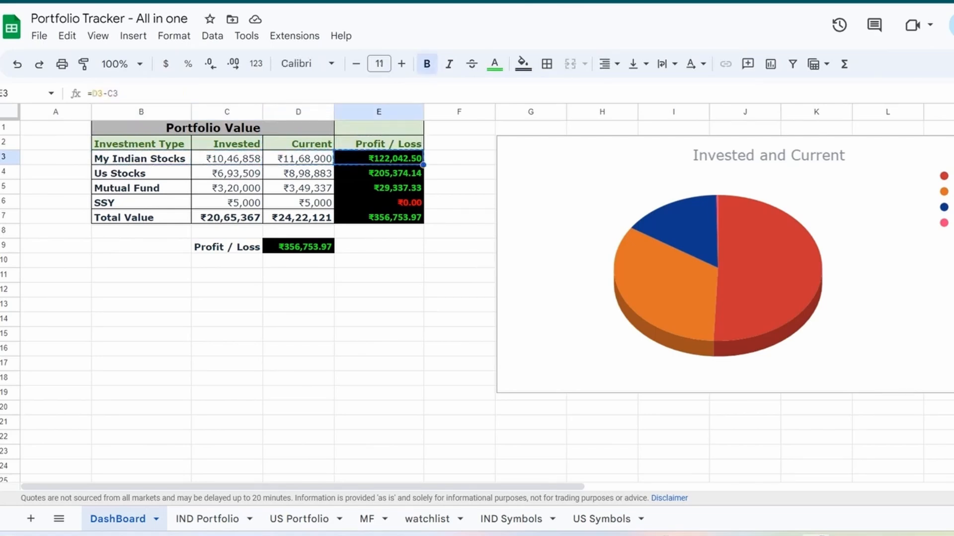
- Enter "Axis bank" as a new company in cell A29, the first empty row of the IND Portfolio sheet
{"action": "left_click", "coordinate": [207, 519]}
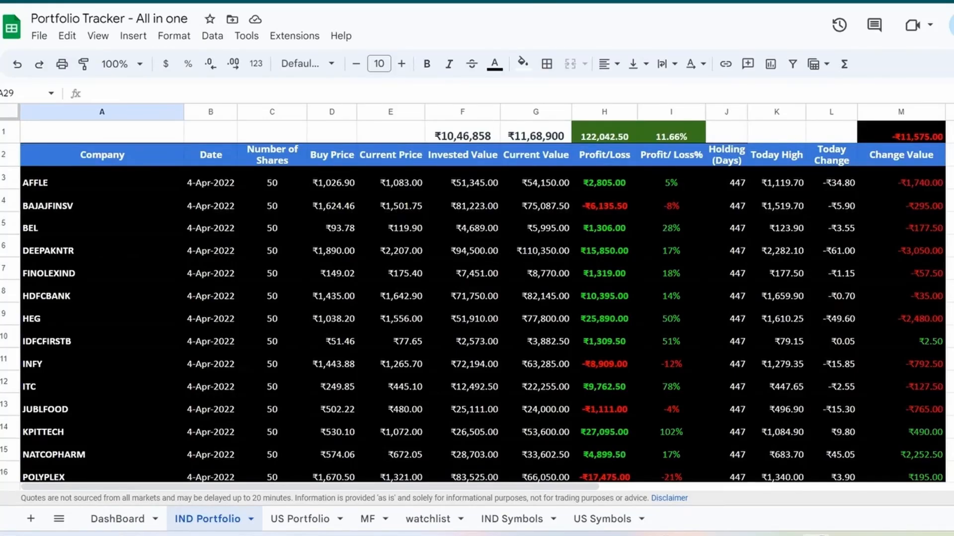
{"action": "scroll", "coordinate": [477, 298], "scroll_direction": "down", "scroll_amount": 6}
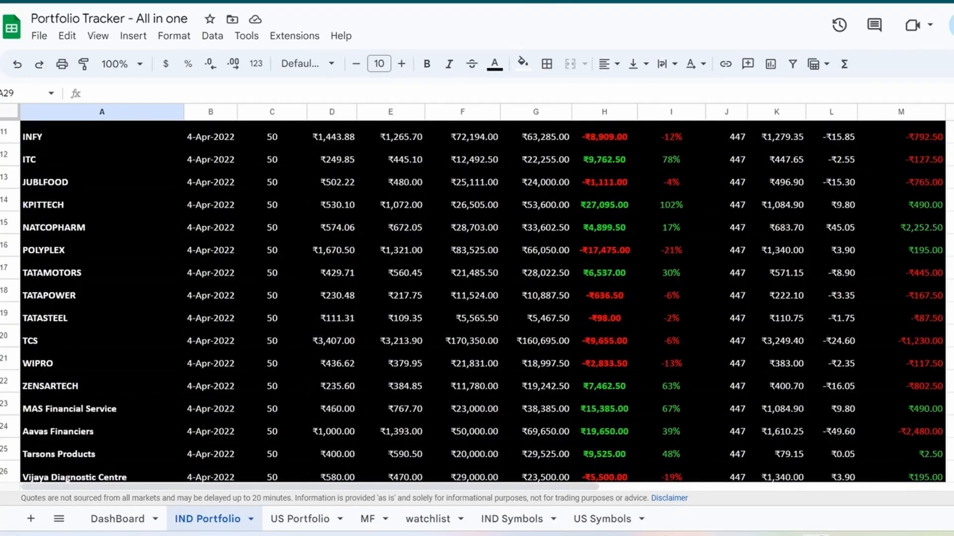
{"action": "scroll", "coordinate": [476, 298], "scroll_direction": "up", "scroll_amount": 6}
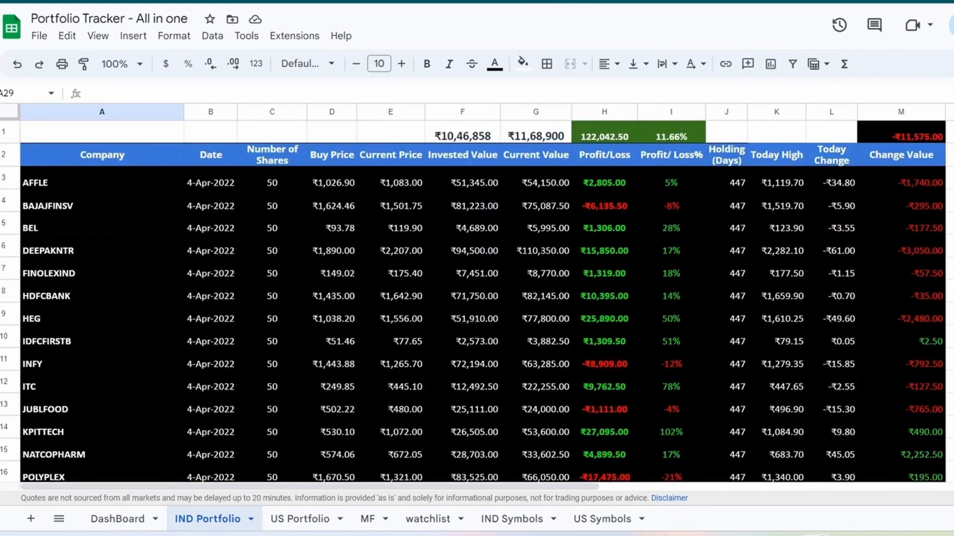
{"action": "scroll", "coordinate": [477, 298], "scroll_direction": "down", "scroll_amount": 6}
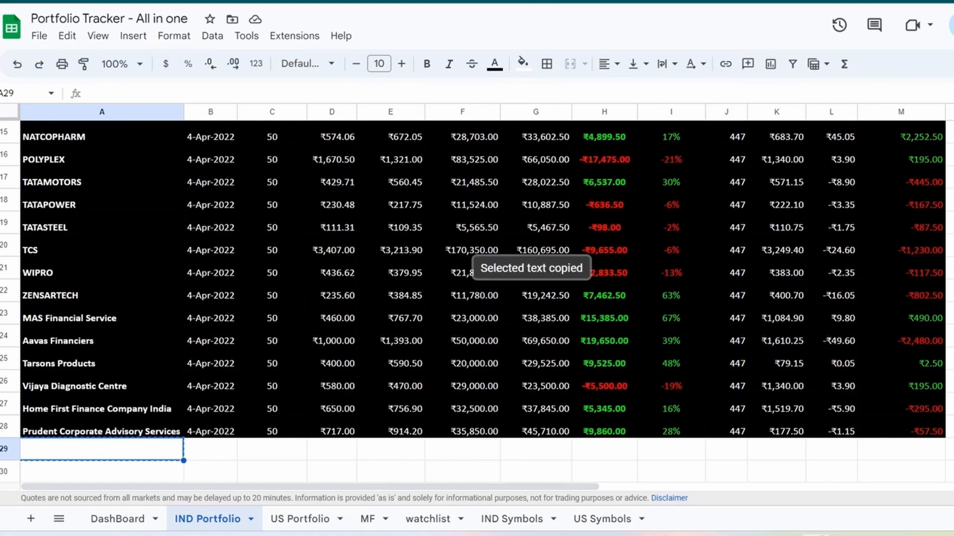
{"action": "type", "text": "Ax"}
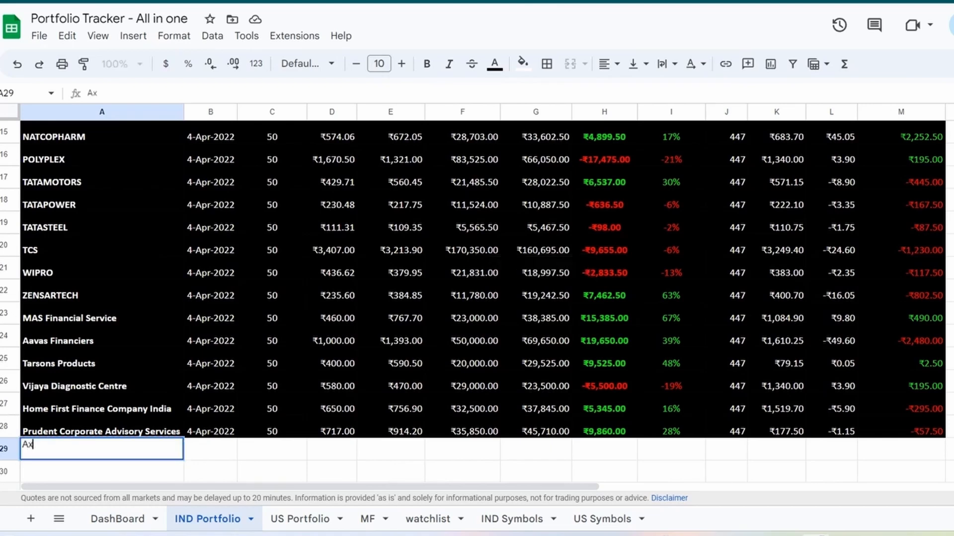
{"action": "type", "text": "is bank"}
{"action": "key", "text": "Tab"}
- Fill the date from B28 down one row so the Axis bank row gets 5-Apr-2022
{"action": "key", "text": "ctrl+c"}
{"action": "key", "text": "Up"}
{"action": "key", "text": "ctrl+c"}
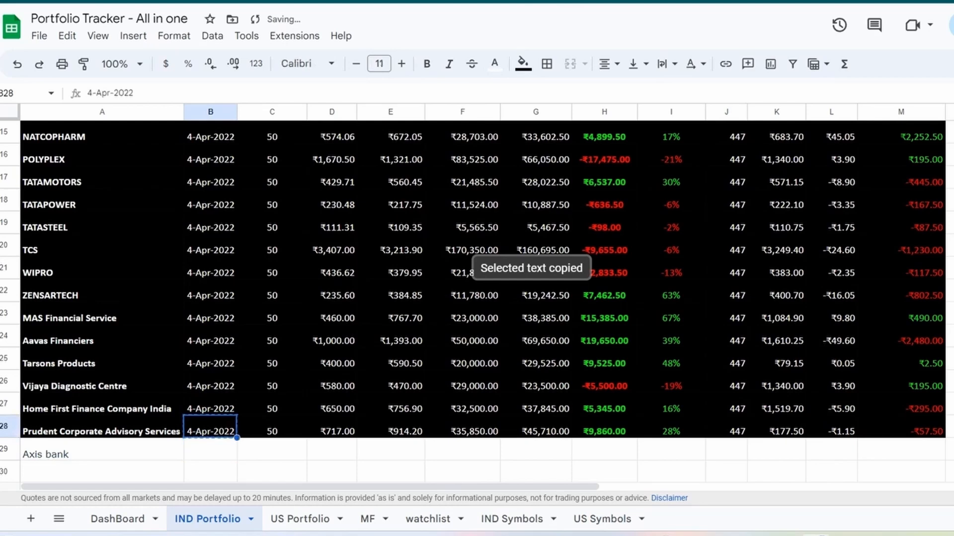
{"action": "left_click_drag", "start_coordinate": [237, 438], "coordinate": [235, 454]}
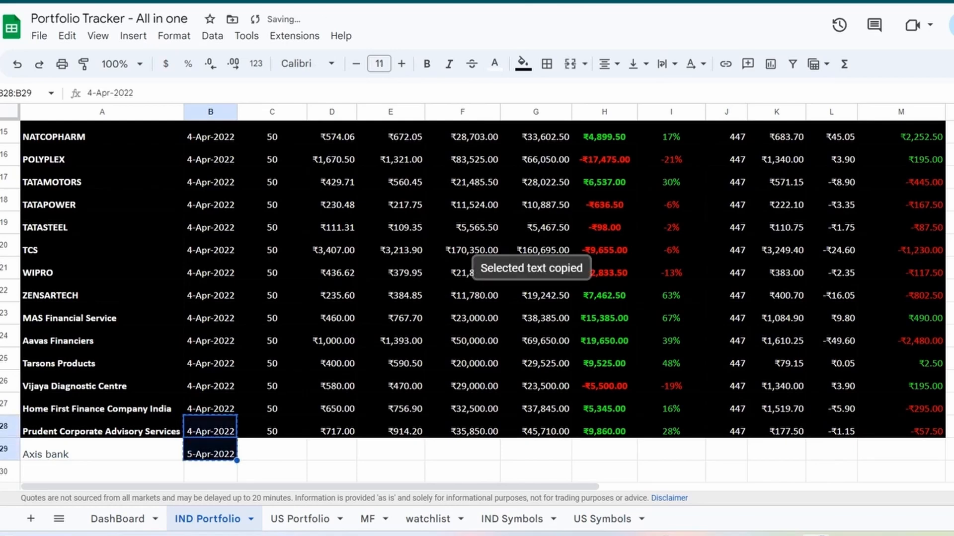
{"action": "left_click", "coordinate": [271, 450]}
{"action": "left_click", "coordinate": [210, 450]}
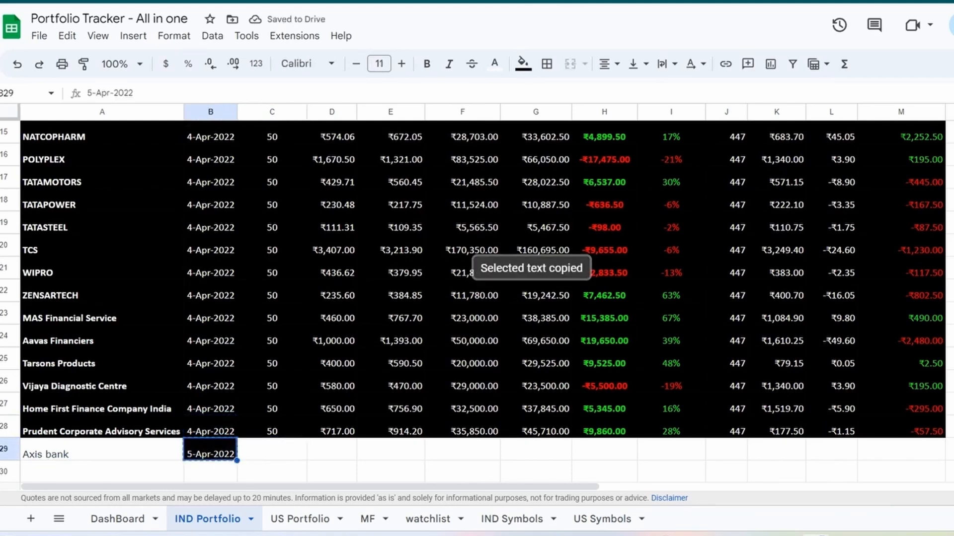
- Enter 50 shares for Axis bank in C29 and copy the contents of C28:M28 into row 29
{"action": "left_click", "coordinate": [272, 450]}
{"action": "type", "text": "50"}
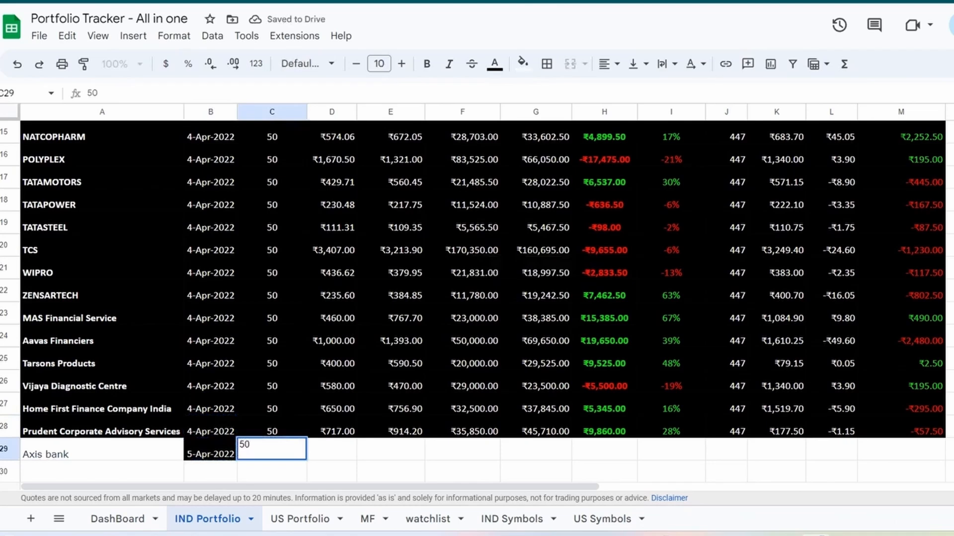
{"action": "key", "text": "Up"}
{"action": "key", "text": "ctrl+shift+Right"}
{"action": "key", "text": "ctrl+c"}
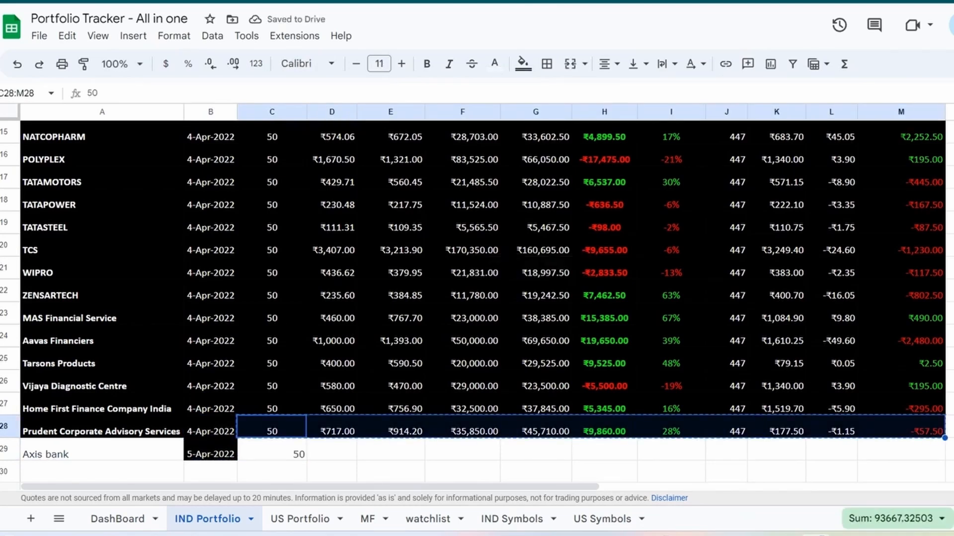
{"action": "key", "text": "Down"}
{"action": "key", "text": "ctrl+v"}
{"action": "key", "text": "ctrl+Right"}
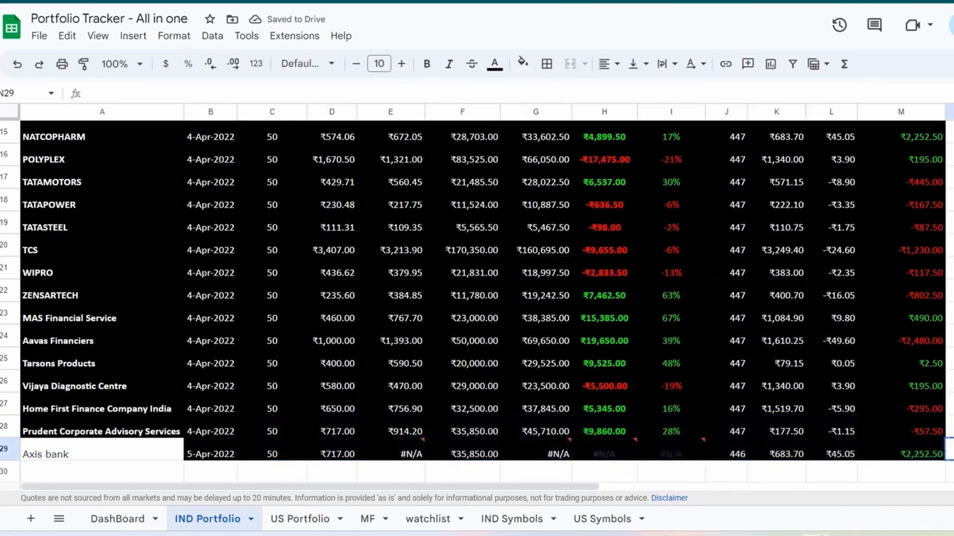
- Inspect the Current Price, Current Value and Profit/Loss formulas in the Axis bank row for the cause of the errors
{"action": "left_click", "coordinate": [390, 451]}
{"action": "left_click", "coordinate": [604, 451]}
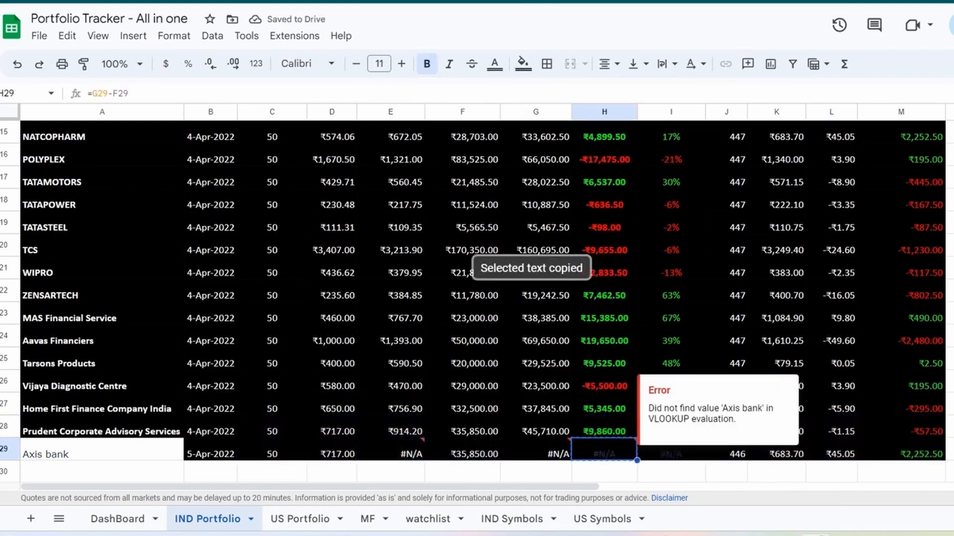
{"action": "left_click", "coordinate": [535, 451]}
{"action": "left_click", "coordinate": [391, 451]}
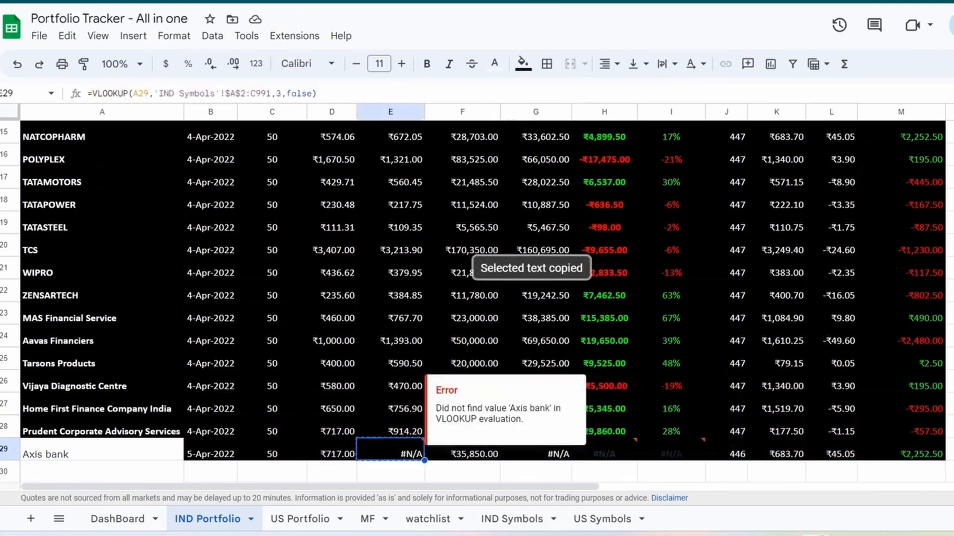
{"action": "left_click", "coordinate": [391, 471]}
- Take the Axis bank name from A29, switch to Google Finance and look up that stock there
{"action": "left_click", "coordinate": [102, 451]}
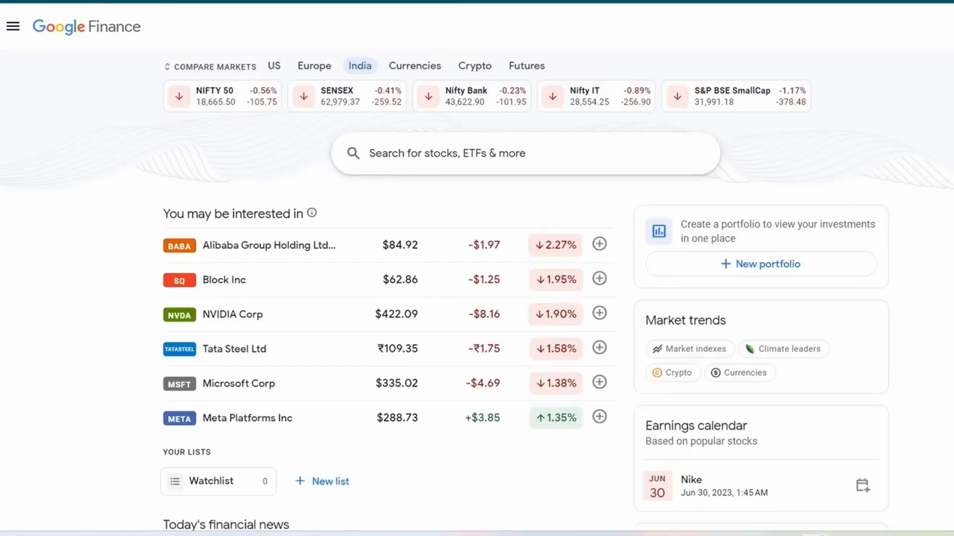
{"action": "left_click", "coordinate": [447, 153]}
{"action": "key", "text": "ctrl+v"}
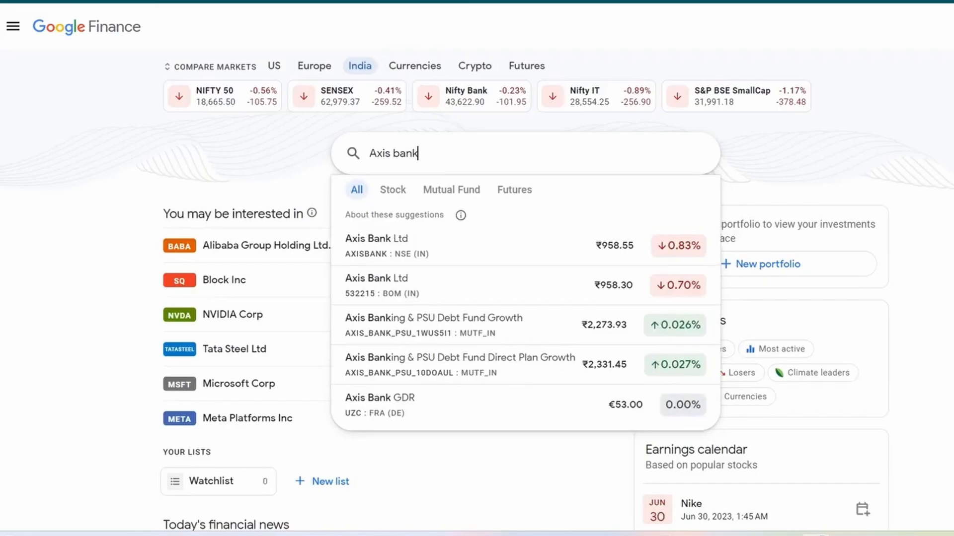
{"action": "key", "text": "Return"}
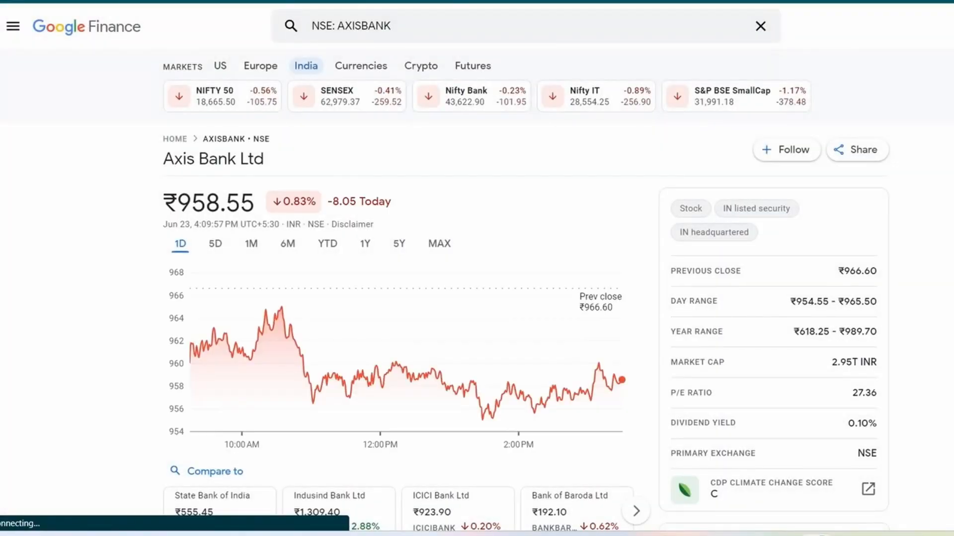
- Copy the ticker NSE: AXISBANK from the Google Finance search field
{"action": "left_click_drag", "start_coordinate": [389, 26], "coordinate": [350, 25]}
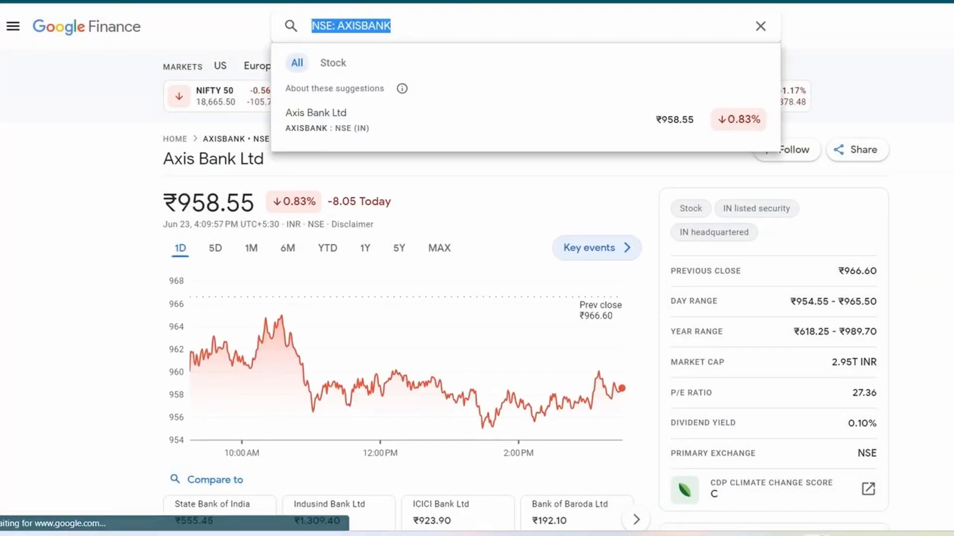
{"action": "right_click", "coordinate": [370, 25]}
{"action": "left_click", "coordinate": [397, 79]}
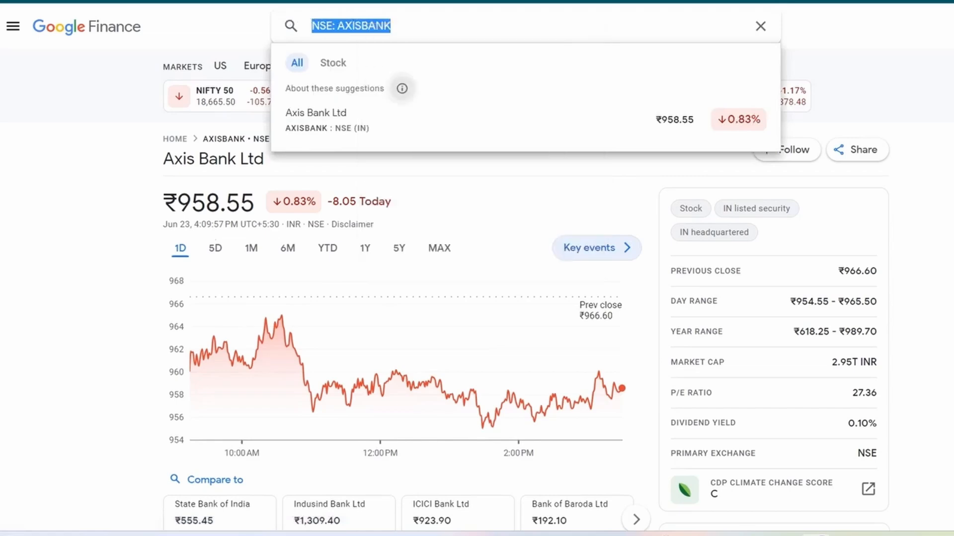
- Switch back to the spreadsheet and enter AXIS BANK in A65, the first empty row of the IND Symbols sheet
{"action": "key", "text": "ctrl+Tab"}
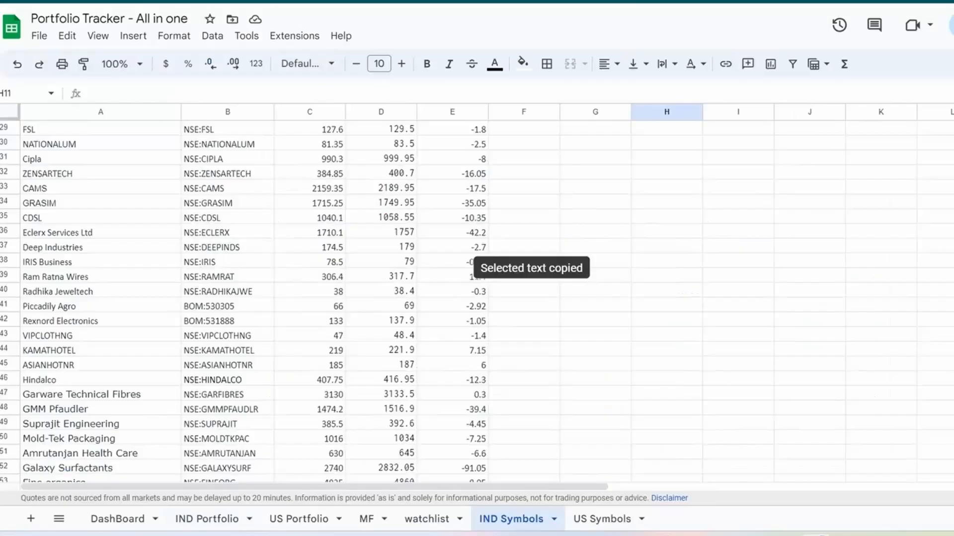
{"action": "scroll", "coordinate": [477, 298], "scroll_direction": "down", "scroll_amount": 6}
{"action": "left_click", "coordinate": [100, 348]}
{"action": "type", "text": "A"}
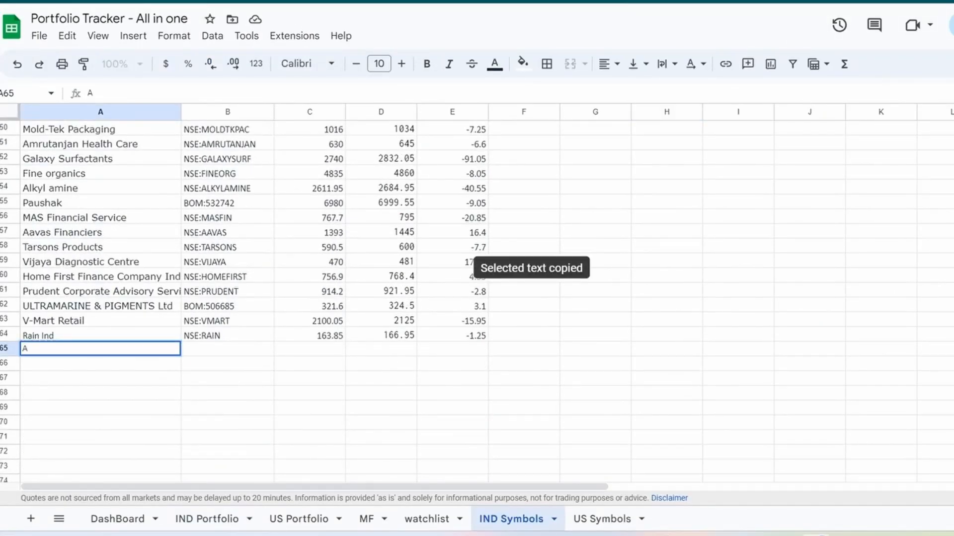
{"action": "type", "text": "XIS BANK"}
{"action": "key", "text": "Tab"}
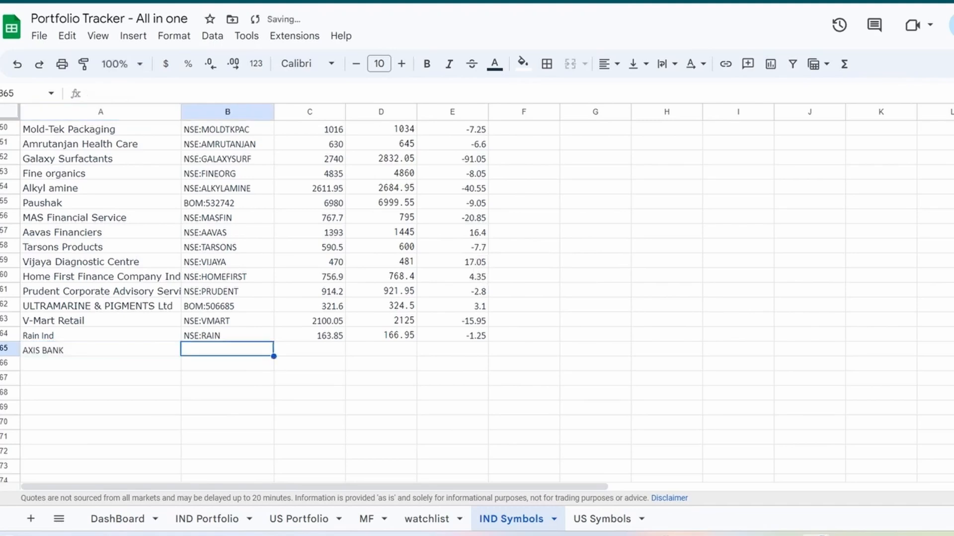
- Paste the copied ticker into B65 and remove its space so it reads NSE:AXISBANK
{"action": "key", "text": "ctrl+v"}
{"action": "double_click", "coordinate": [227, 349]}
{"action": "key", "text": "ctrl+v"}
{"action": "left_click", "coordinate": [198, 349]}
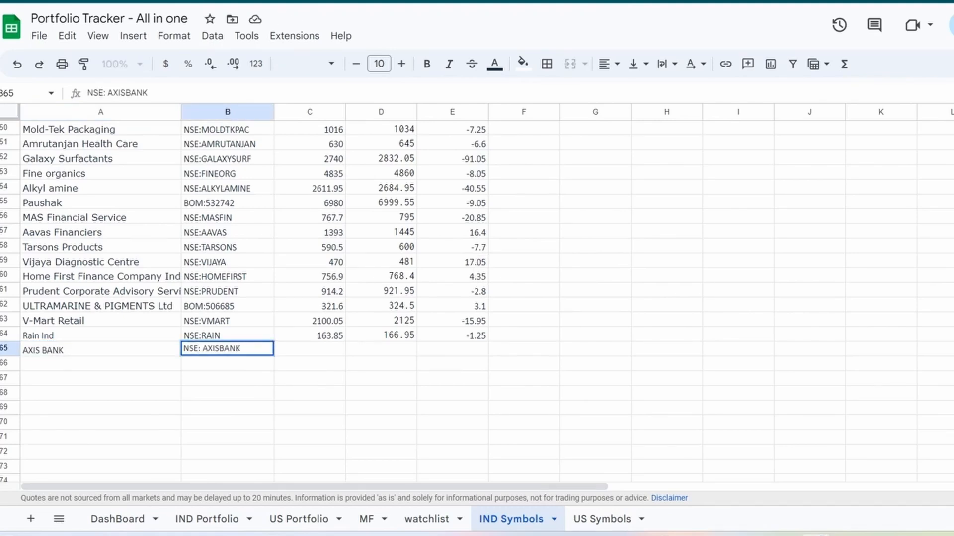
{"action": "key", "text": "Delete"}
{"action": "key", "text": "Delete"}
{"action": "key", "text": "Return"}
{"action": "key", "text": "Up"}
{"action": "key", "text": "ctrl+c"}
- Copy the GOOGLEFINANCE formulas from C64:E64 into the AXIS BANK row of the IND Symbols sheet
{"action": "key", "text": "Right"}
{"action": "key", "text": "Up"}
{"action": "key", "text": "ctrl+c"}
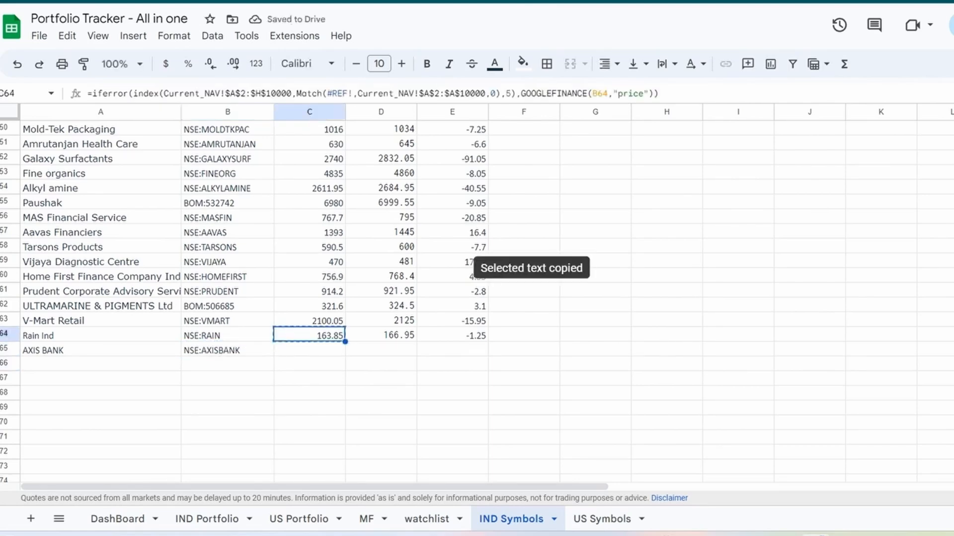
{"action": "key", "text": "shift+Right"}
{"action": "key", "text": "shift+Right"}
{"action": "key", "text": "ctrl+c"}
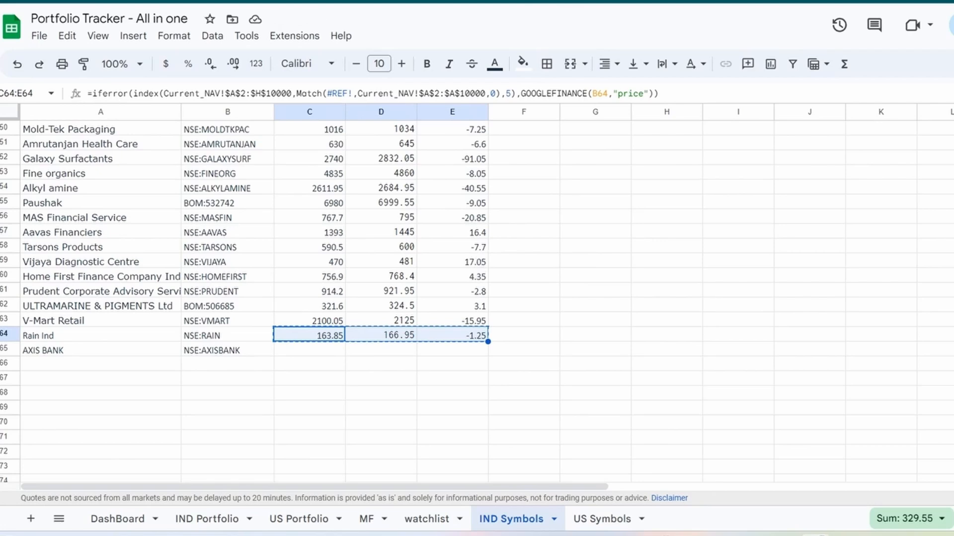
{"action": "key", "text": "ctrl+c"}
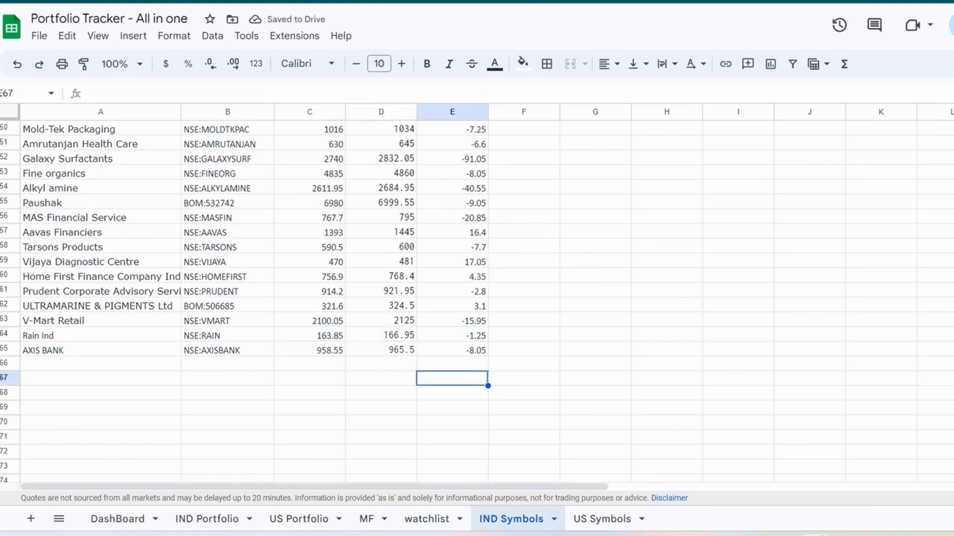
- Copy the stock name AXIS BANK from A65 of the IND Symbols sheet
{"action": "left_click", "coordinate": [310, 350]}
{"action": "key", "text": "ctrl+c"}
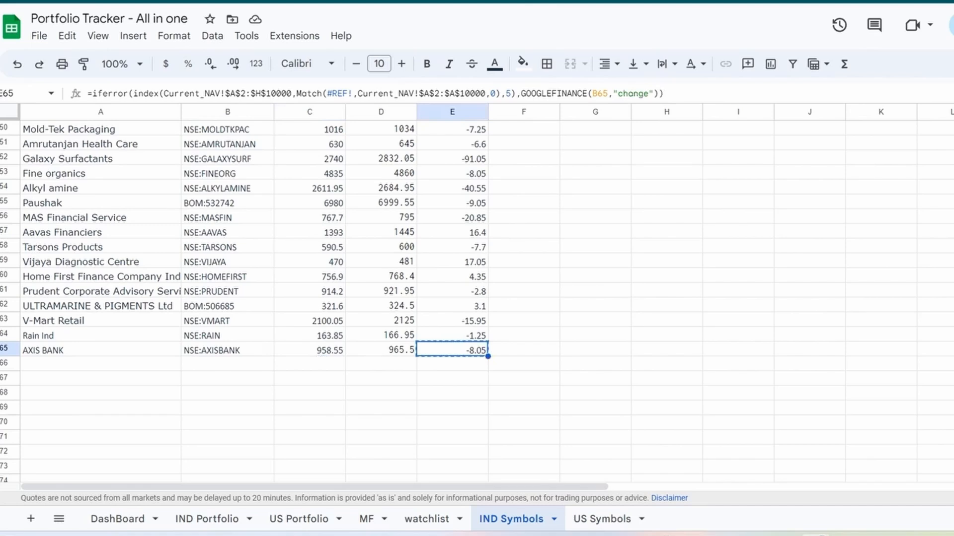
{"action": "left_click", "coordinate": [100, 350]}
{"action": "key", "text": "ctrl+c"}
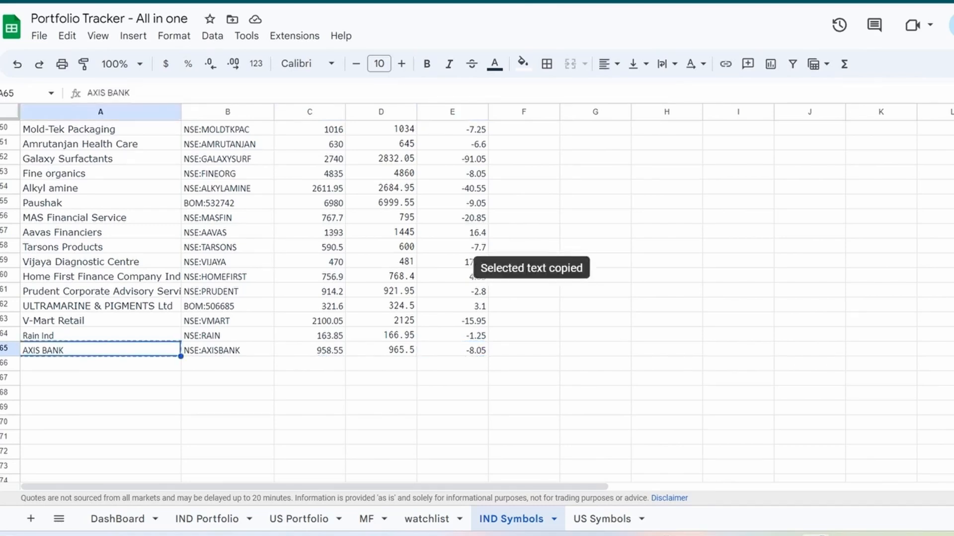
{"action": "double_click", "coordinate": [100, 350]}
{"action": "key", "text": "ctrl+a"}
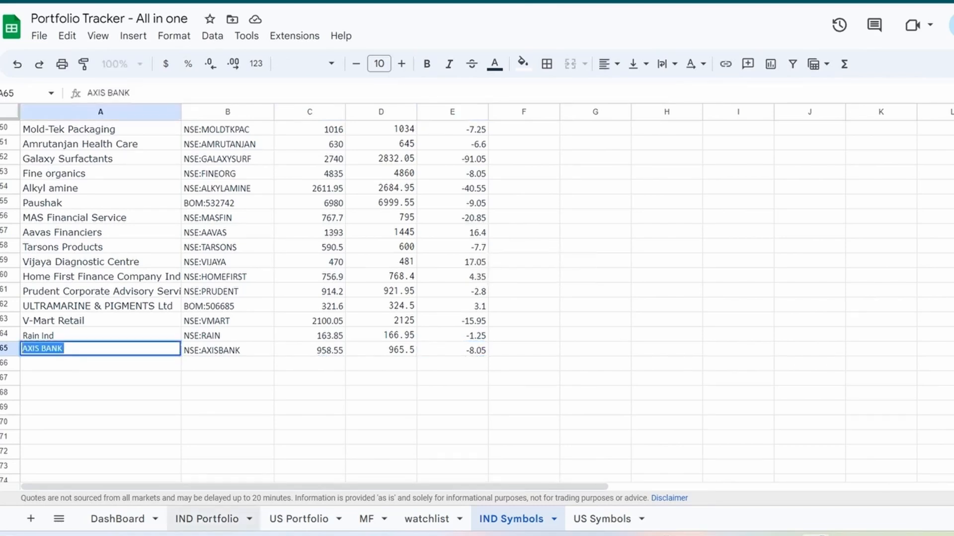
{"action": "key", "text": "ctrl+c"}
- Review the Axis bank entry in row 29 of the IND Portfolio sheet, including its date and buy price
{"action": "left_click", "coordinate": [207, 519]}
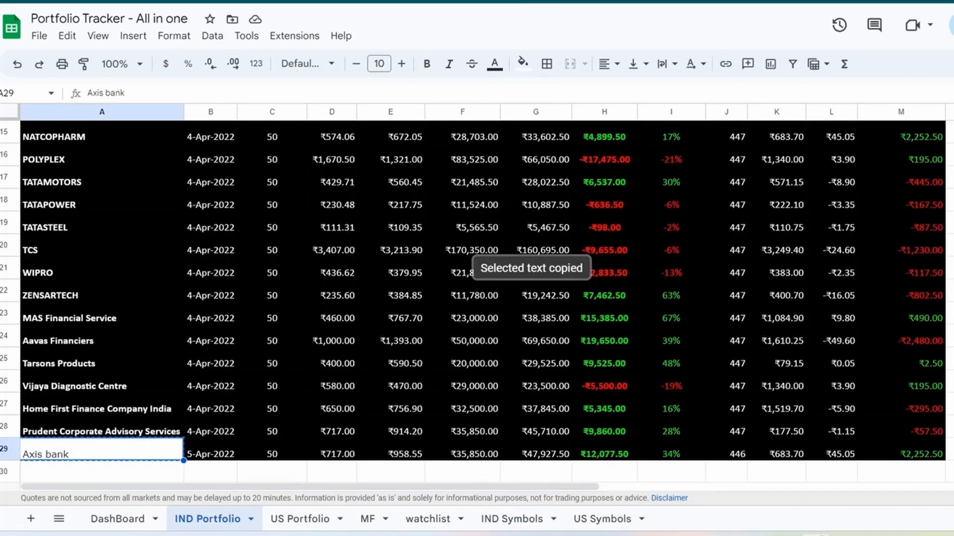
{"action": "key", "text": "Down"}
{"action": "left_click", "coordinate": [210, 428]}
{"action": "key", "text": "ctrl+c"}
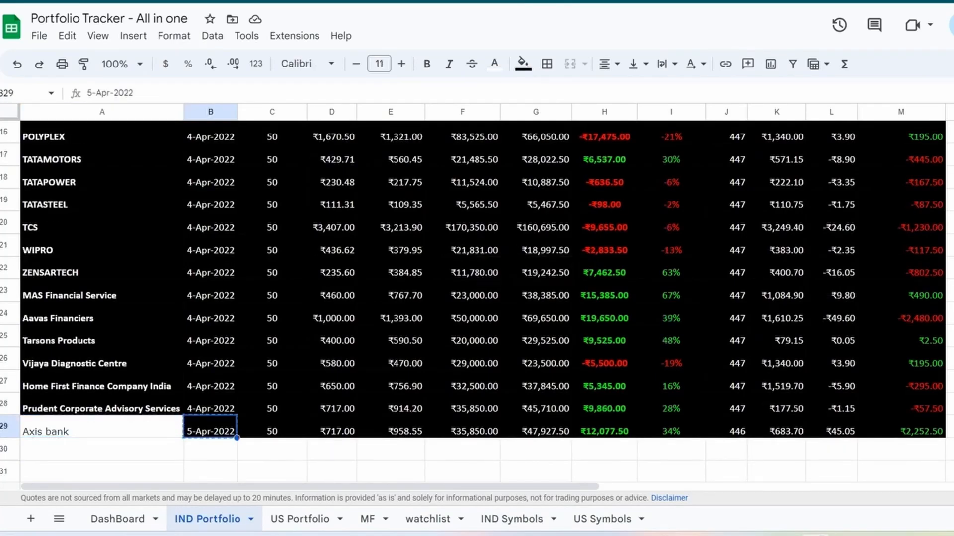
{"action": "left_click", "coordinate": [332, 428]}
{"action": "left_click", "coordinate": [211, 449]}
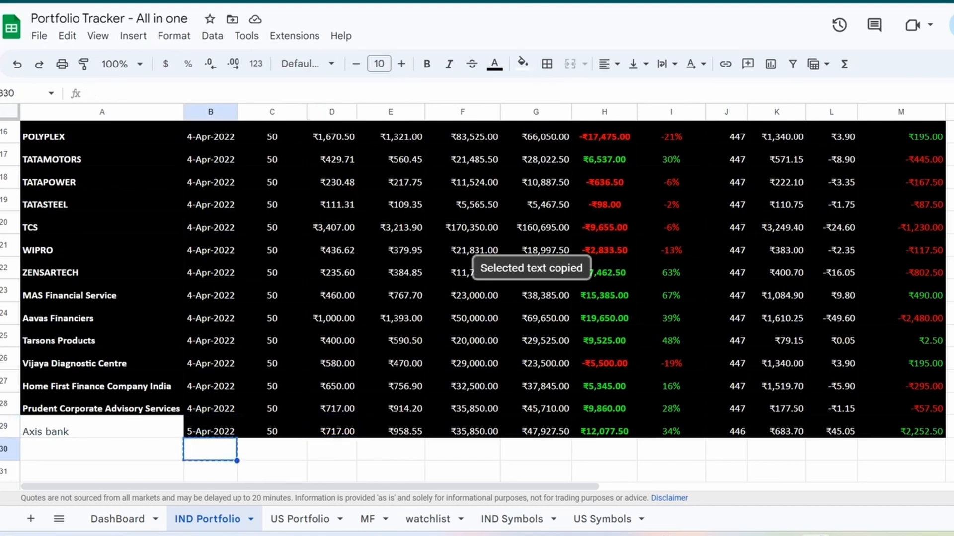
{"action": "left_click", "coordinate": [102, 428]}
- Start row 6 of the US Portfolio sheet with the account Indmoney and the company CoKe
{"action": "left_click", "coordinate": [300, 519]}
{"action": "left_click", "coordinate": [55, 201]}
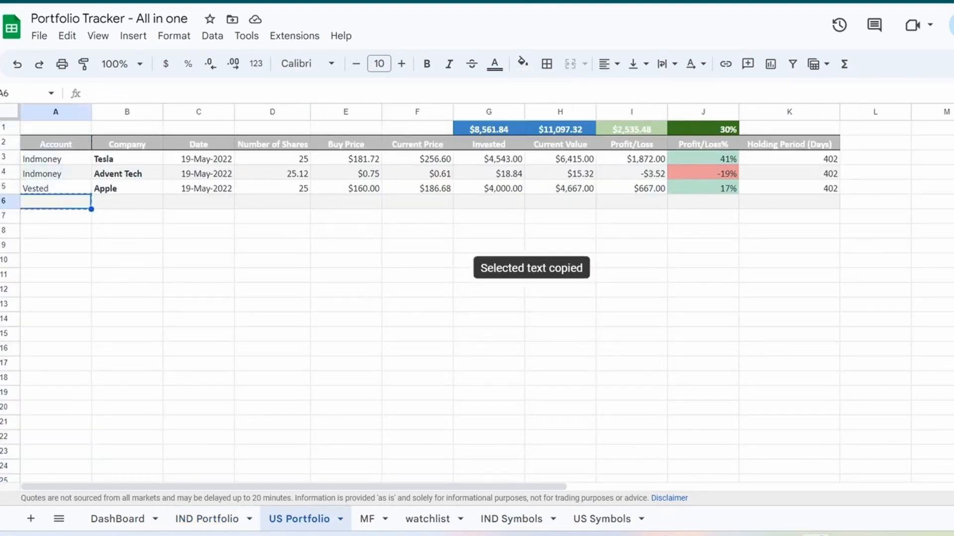
{"action": "type", "text": "Ind"}
{"action": "key", "text": "Return"}
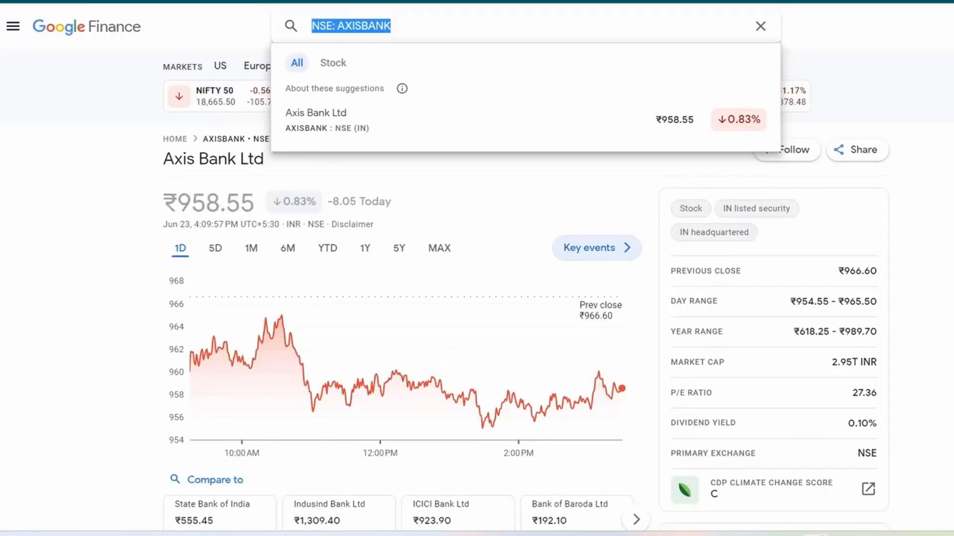
- Switch to Google Finance and search for coca to look up the Coca-Cola Co symbol
{"action": "type", "text": "coca"}
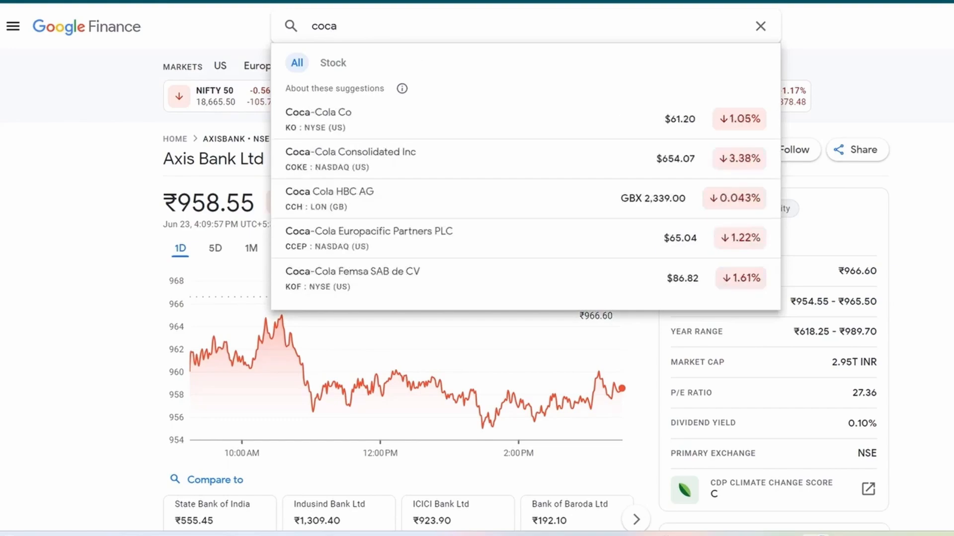
{"action": "key", "text": "Return"}
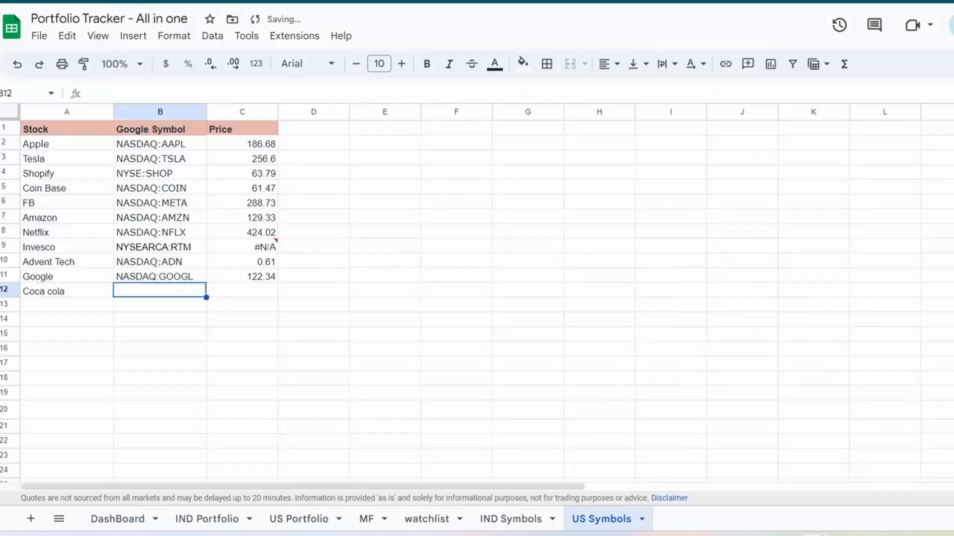
- Back in the spreadsheet, add Coca cola with the symbol NYSE:KO in row 12 of the US Symbols sheet
{"action": "key", "text": "ctrl+v"}
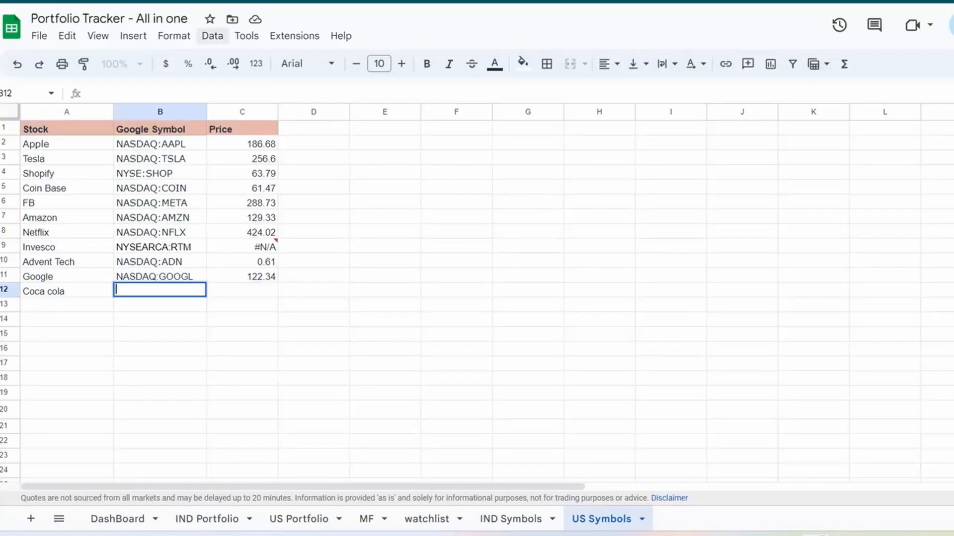
{"action": "type", "text": "NYSE:KO"}
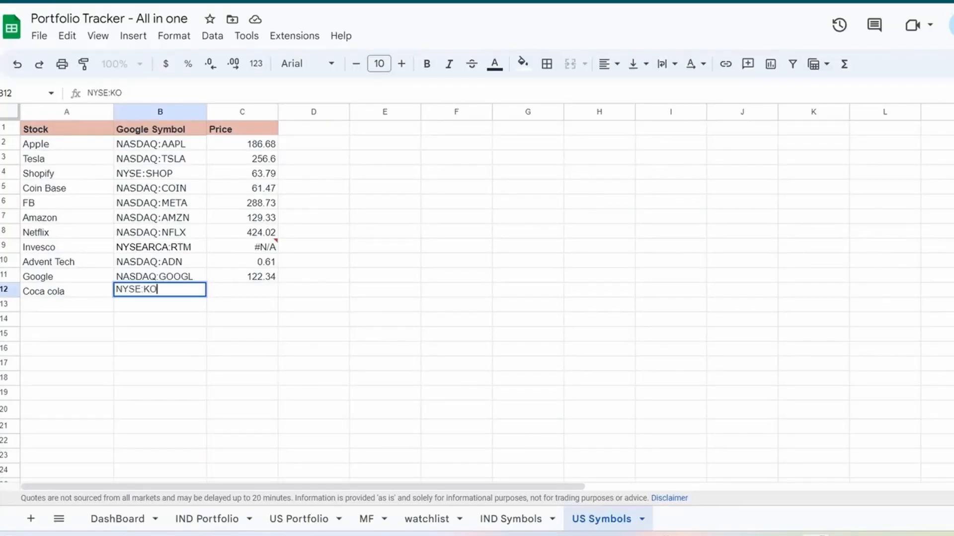
{"action": "key", "text": "Tab"}
- Copy the GOOGLEFINANCE price formula from C11 down to C12 for Coca cola in the US Symbols sheet
{"action": "key", "text": "ctrl+c"}
{"action": "key", "text": "Up"}
{"action": "key", "text": "ctrl+c"}
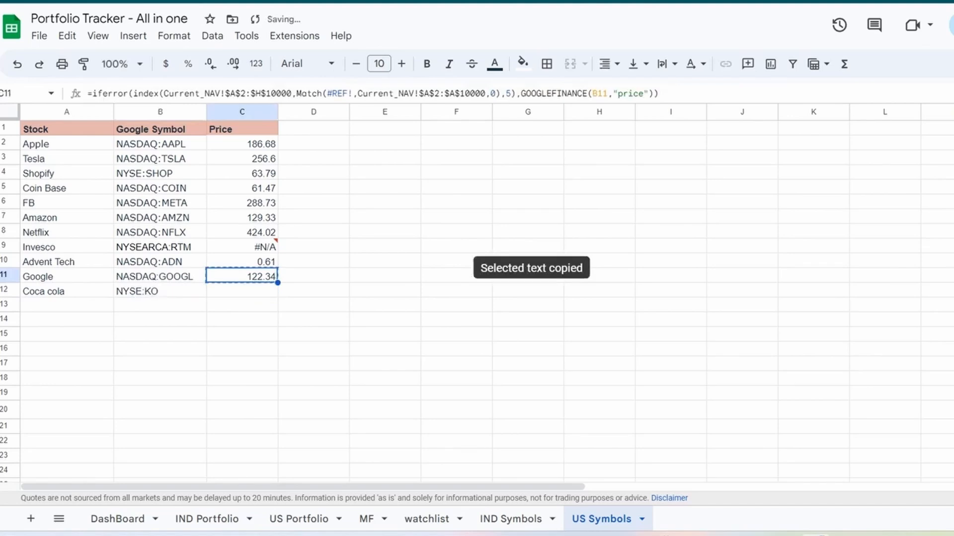
{"action": "key", "text": "shift+Down"}
{"action": "key", "text": "ctrl+v"}
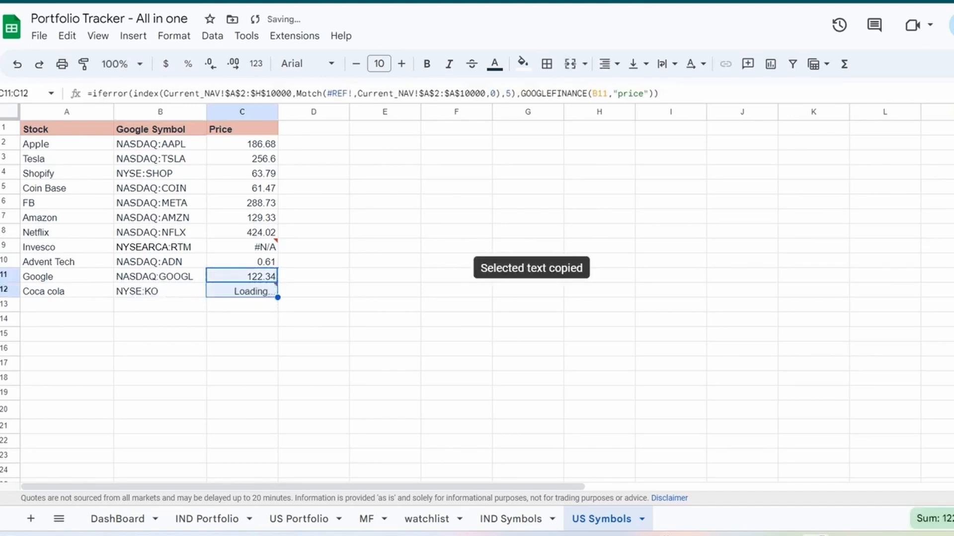
- Fill the date in C5 of the US Portfolio sheet down to C6, giving 20-May-2022
{"action": "left_click", "coordinate": [299, 519]}
{"action": "key", "text": "Up"}
{"action": "key", "text": "ctrl+c"}
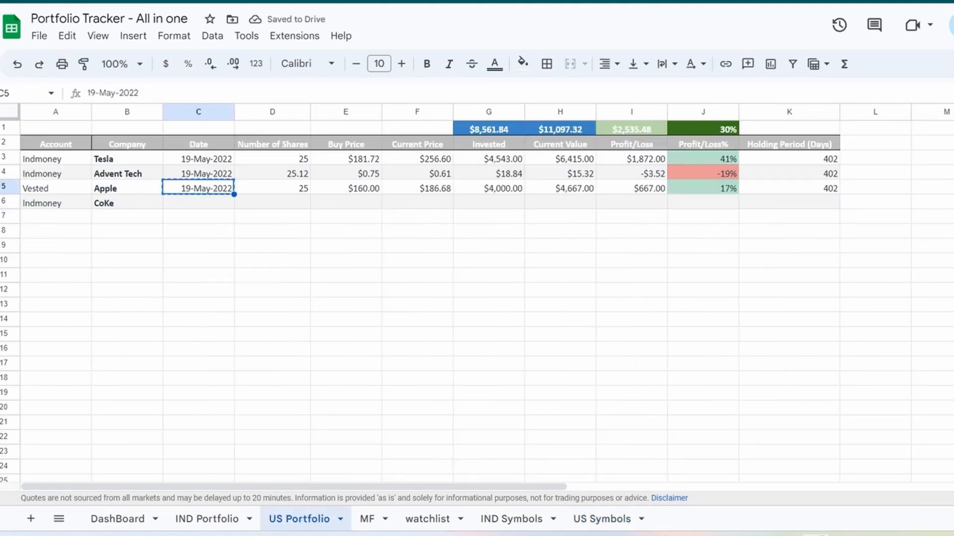
{"action": "left_click_drag", "start_coordinate": [234, 195], "coordinate": [234, 204]}
- Enter 20 as the number of shares and 50 as the buy price in row 6 of the US Portfolio sheet
{"action": "left_click", "coordinate": [272, 202]}
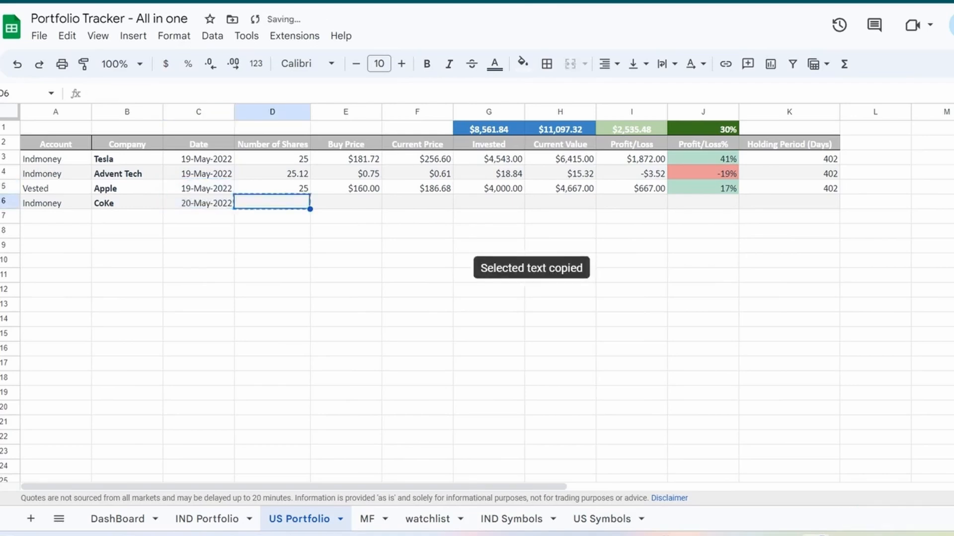
{"action": "type", "text": "20"}
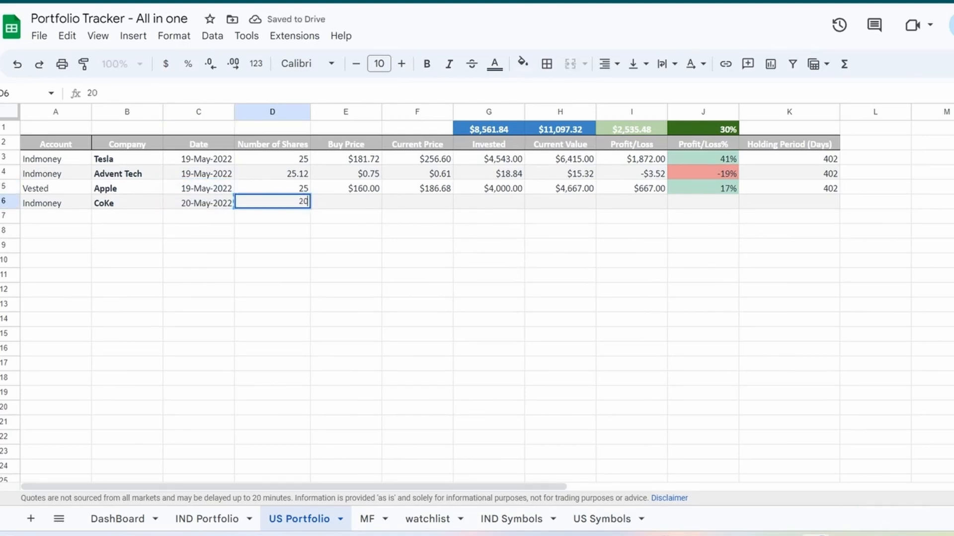
{"action": "key", "text": "Tab"}
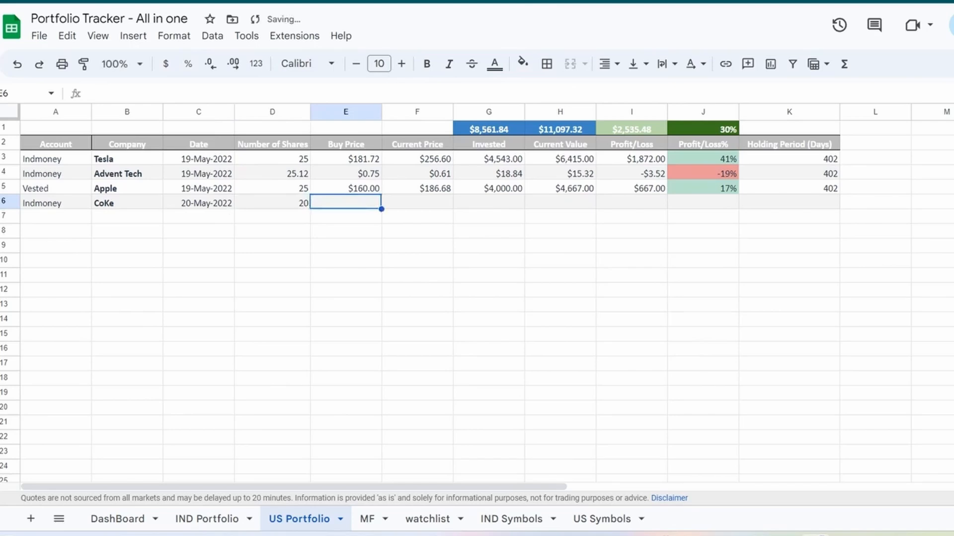
{"action": "type", "text": "50"}
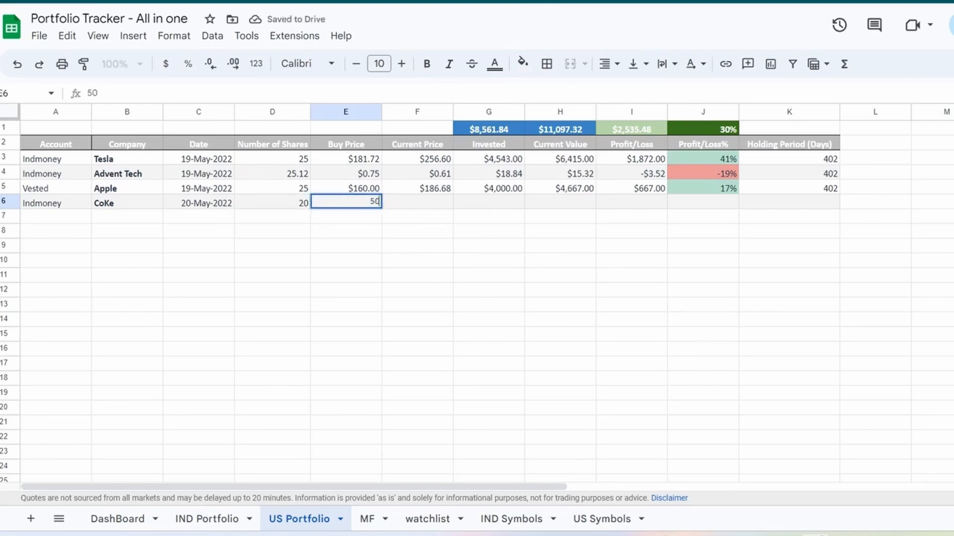
{"action": "key", "text": "Tab"}
- Fill the formulas from F5:K5 down to row 6 and change the company name in B6 to Coca Cola
{"action": "left_click_drag", "start_coordinate": [417, 188], "coordinate": [789, 202]}
{"action": "key", "text": "ctrl+d"}
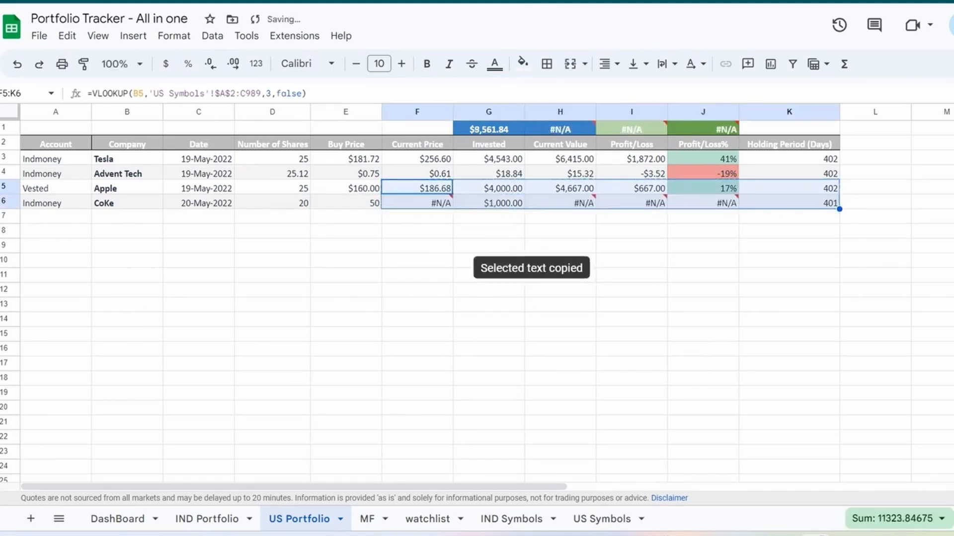
{"action": "left_click", "coordinate": [789, 246]}
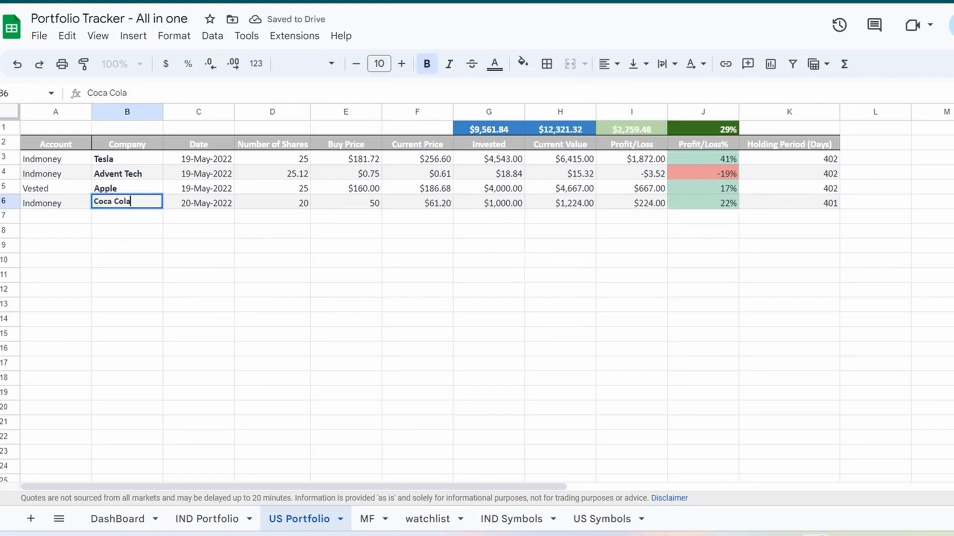
- Examine the mutual fund transactions in the MF sheet, including the scheme names and scheme codes
{"action": "key", "text": "ctrl+shift+Page_Down"}
{"action": "scroll", "coordinate": [477, 301], "scroll_direction": "down", "scroll_amount": 3}
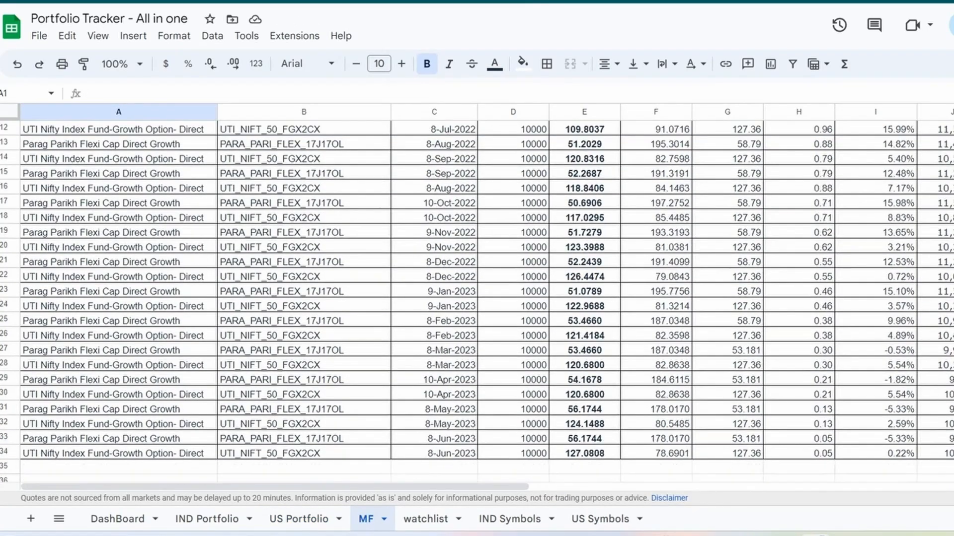
{"action": "left_click", "coordinate": [119, 203]}
{"action": "left_click", "coordinate": [118, 335]}
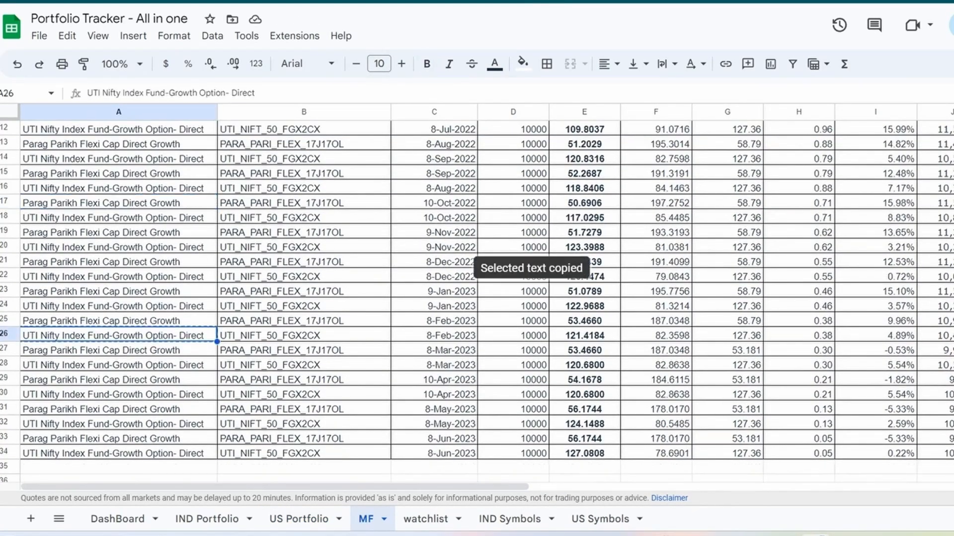
{"action": "left_click", "coordinate": [119, 365]}
{"action": "scroll", "coordinate": [476, 301], "scroll_direction": "down", "scroll_amount": 3}
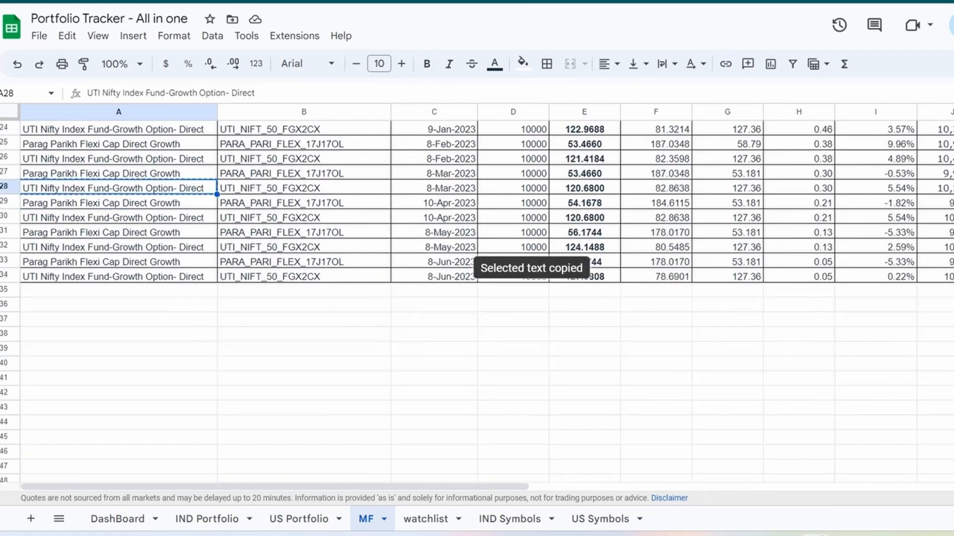
{"action": "scroll", "coordinate": [477, 301], "scroll_direction": "up", "scroll_amount": 6}
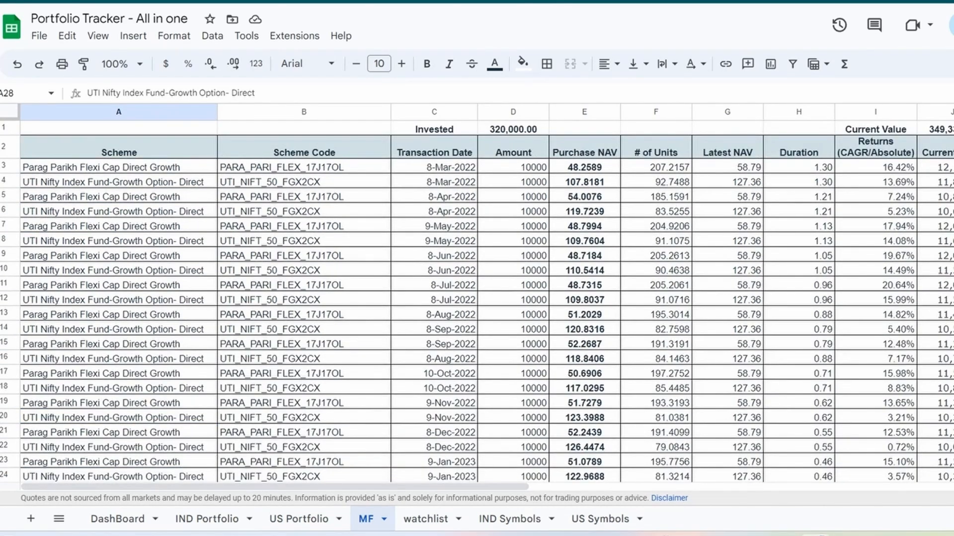
{"action": "left_click", "coordinate": [304, 148]}
{"action": "left_click", "coordinate": [118, 166]}
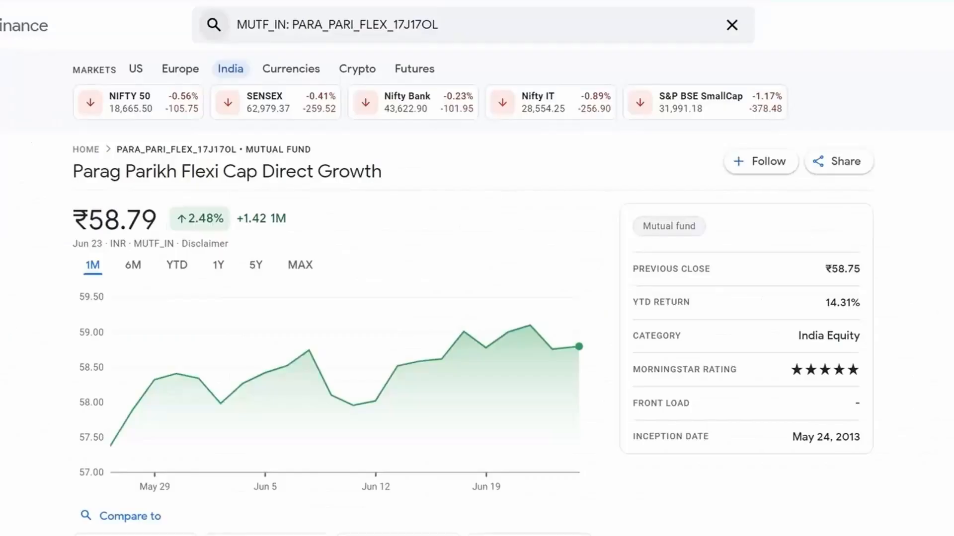
- Copy the scheme code PARA_PARI_FLEX_17J17OL without its MUTF_IN prefix from Google Finance and paste it into B3 of the MF sheet
{"action": "left_click", "coordinate": [289, 24]}
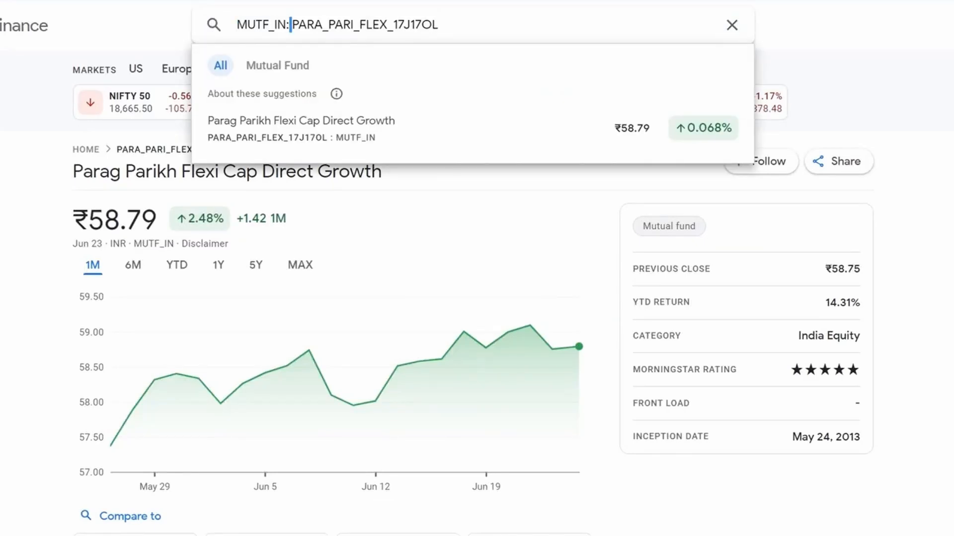
{"action": "left_click_drag", "start_coordinate": [291, 25], "coordinate": [438, 25]}
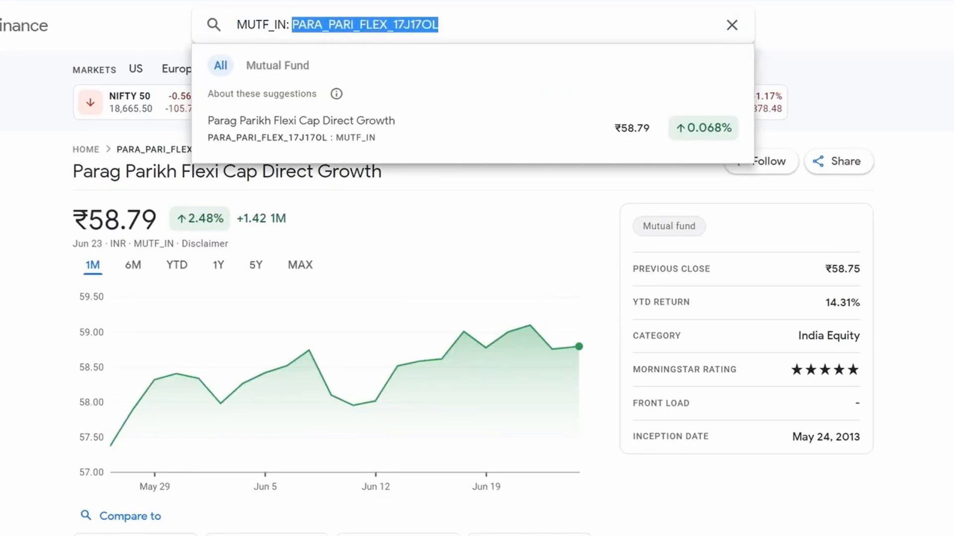
{"action": "key", "text": "ctrl+Tab"}
{"action": "double_click", "coordinate": [304, 166]}
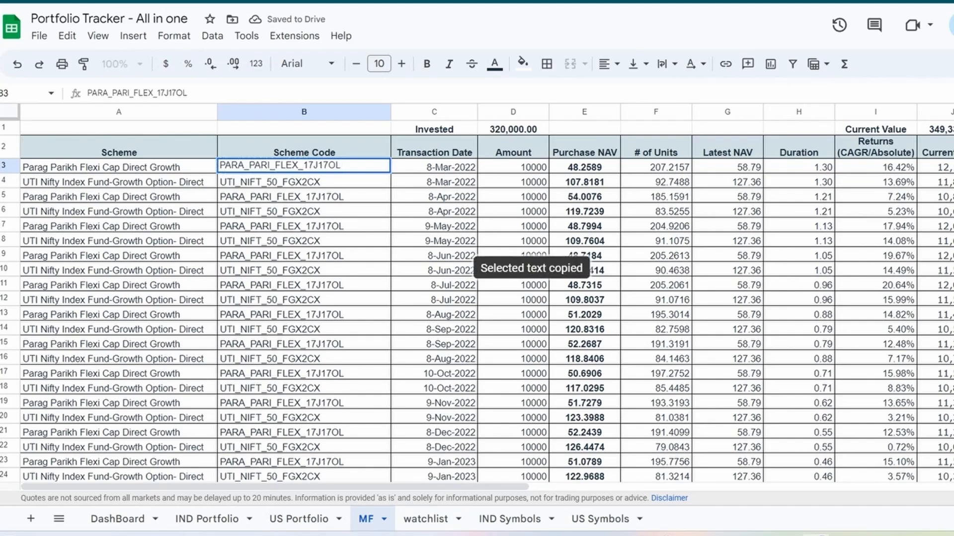
{"action": "key", "text": "ctrl+a"}
{"action": "key", "text": "ctrl+v"}
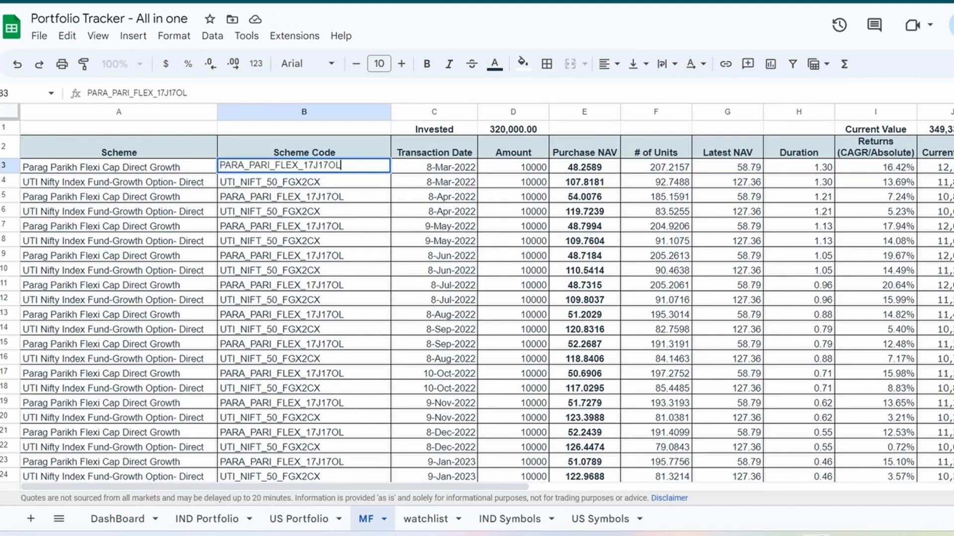
{"action": "left_click", "coordinate": [304, 196]}
- Set both the invested and the current value of SSY to 600000 in row 6 of the DashBoard sheet
{"action": "left_click", "coordinate": [118, 519]}
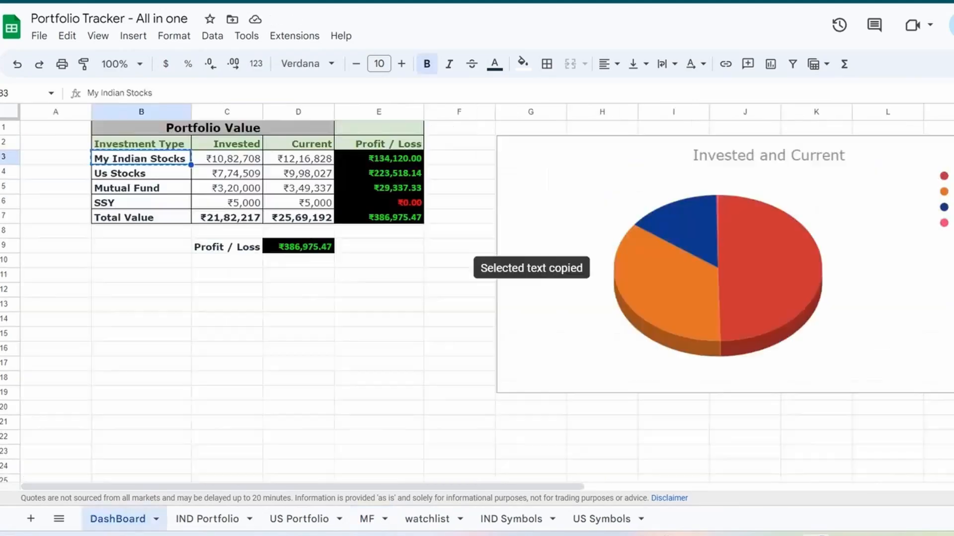
{"action": "left_click", "coordinate": [141, 202]}
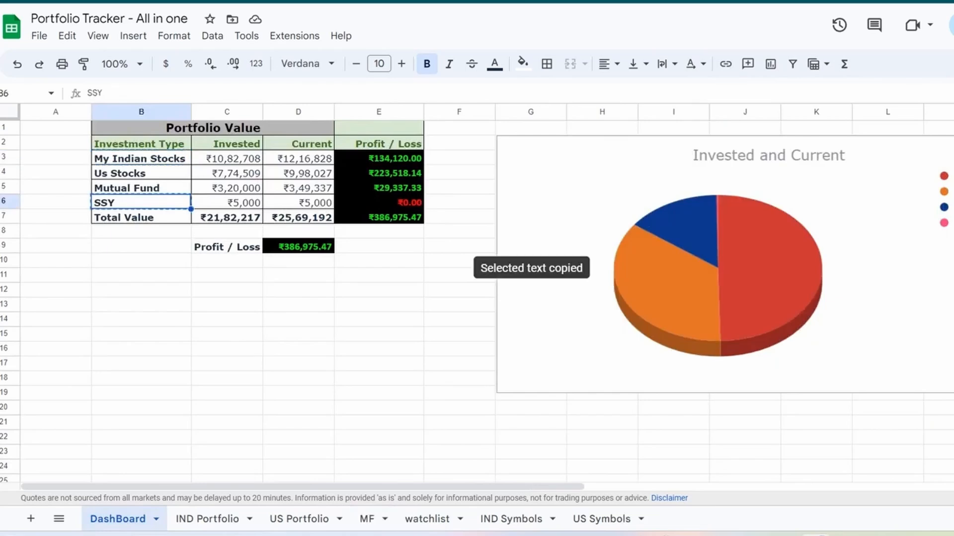
{"action": "left_click", "coordinate": [227, 202]}
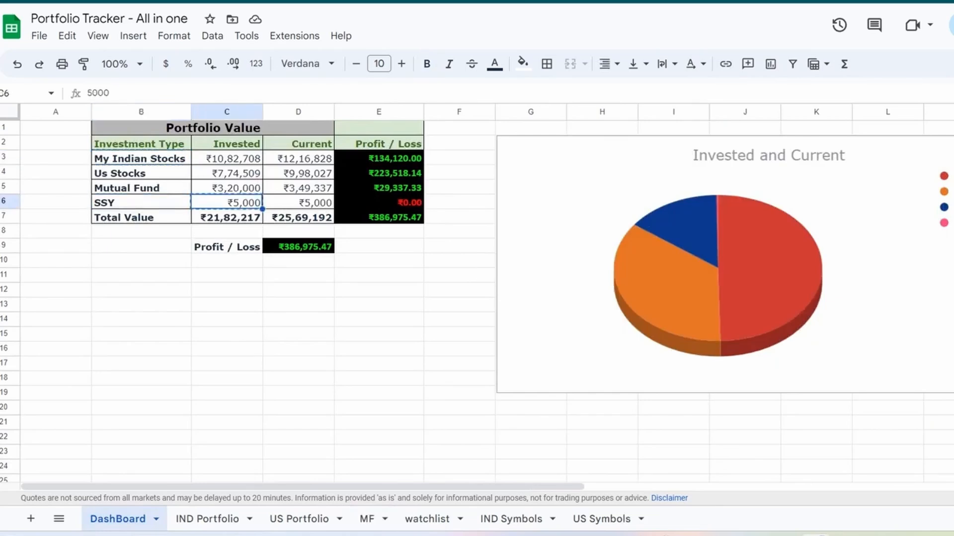
{"action": "key", "text": "BackSpace"}
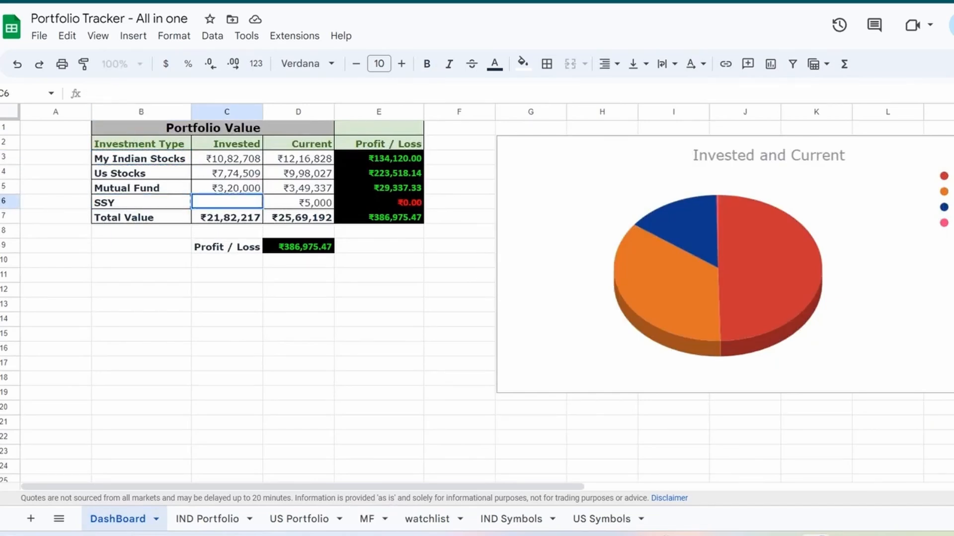
{"action": "type", "text": "600000"}
{"action": "key", "text": "Tab"}
{"action": "type", "text": "600000"}
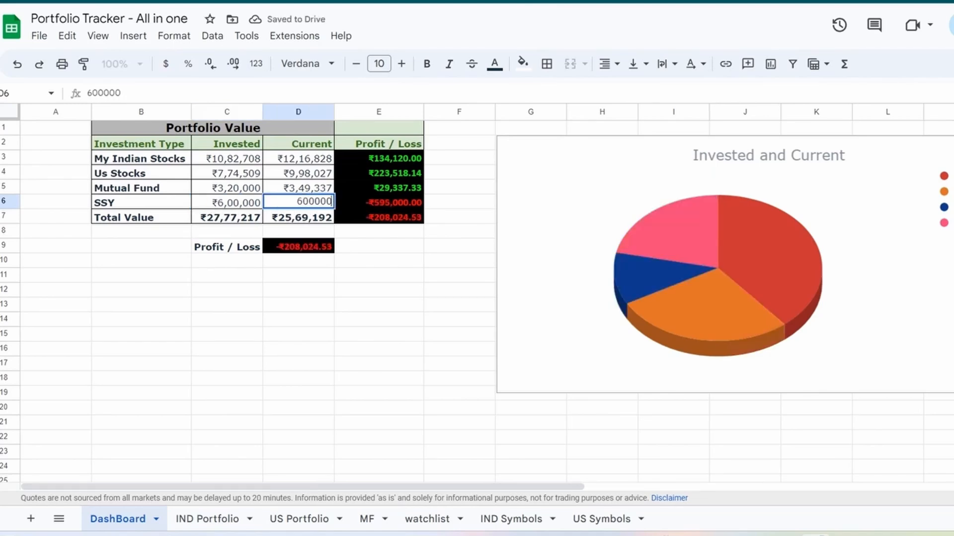
{"action": "key", "text": "Return"}
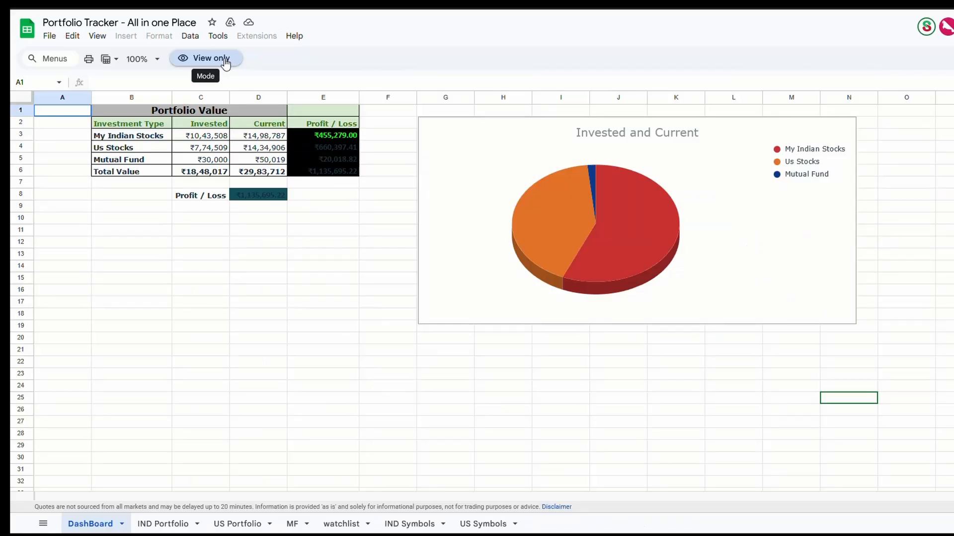
- Make a copy of the view-only Portfolio Tracker spreadsheet in My Drive, shortening its name to "All in one Place"
{"action": "left_click", "coordinate": [207, 58]}
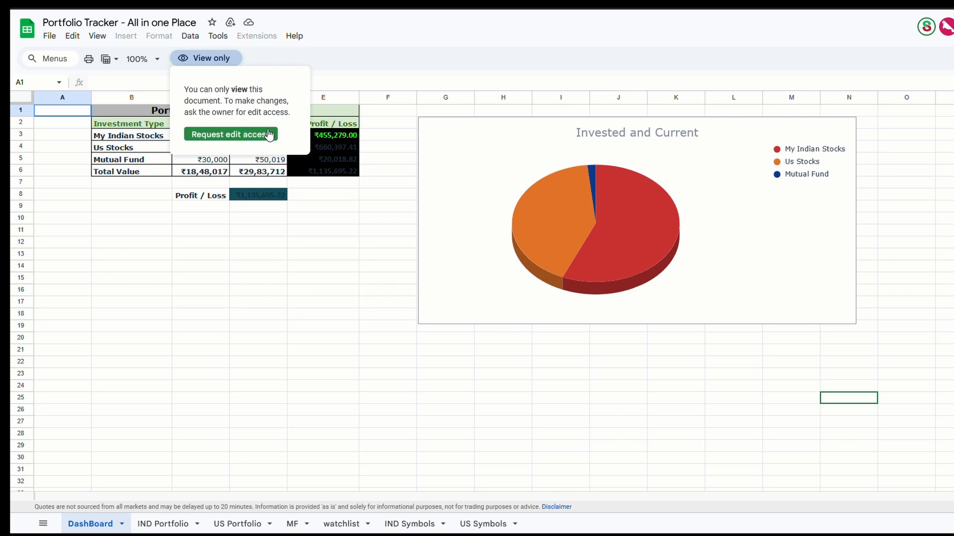
{"action": "left_click", "coordinate": [295, 215]}
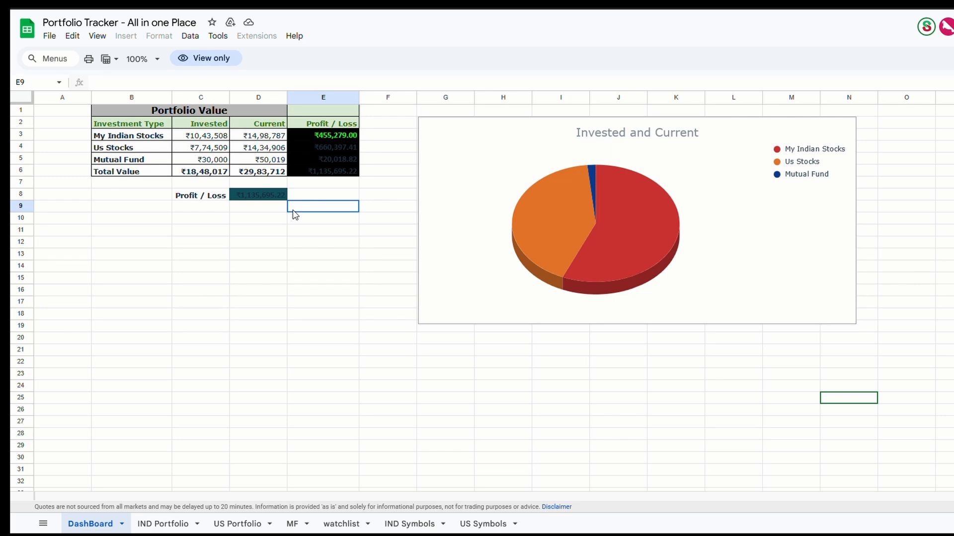
{"action": "left_click", "coordinate": [48, 36]}
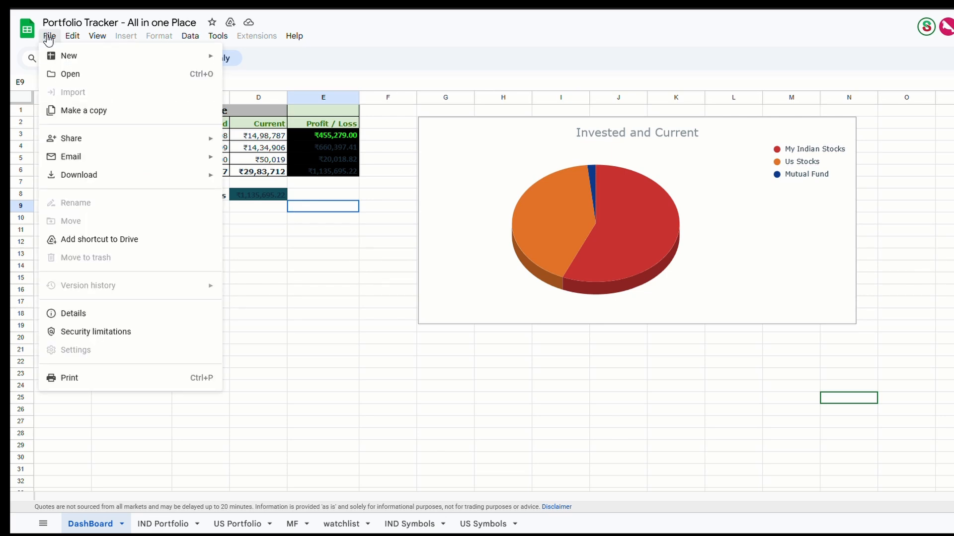
{"action": "left_click", "coordinate": [65, 113]}
{"action": "left_click", "coordinate": [484, 238]}
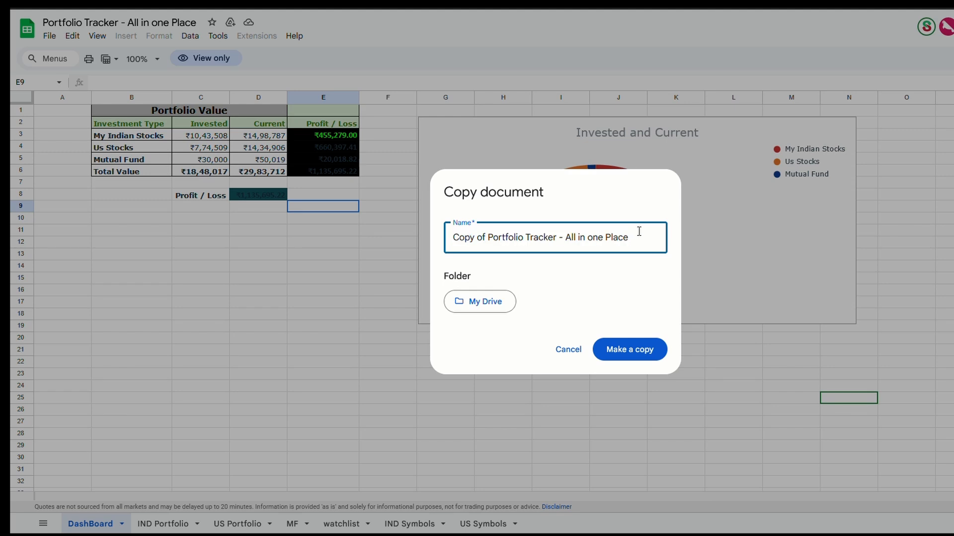
{"action": "left_click_drag", "start_coordinate": [568, 232], "coordinate": [420, 229]}
{"action": "key", "text": "BackSpace"}
{"action": "key", "text": "Return"}
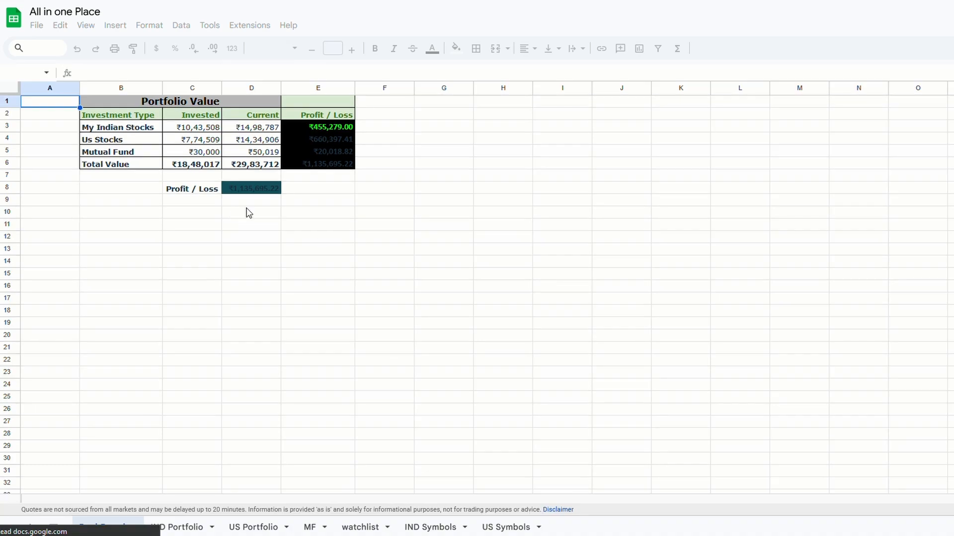
- Enter 548862 in cell E9 of the copied spreadsheet's DashBoard sheet to test that it is editable
{"action": "left_click", "coordinate": [350, 203]}
{"action": "type", "text": "548862"}
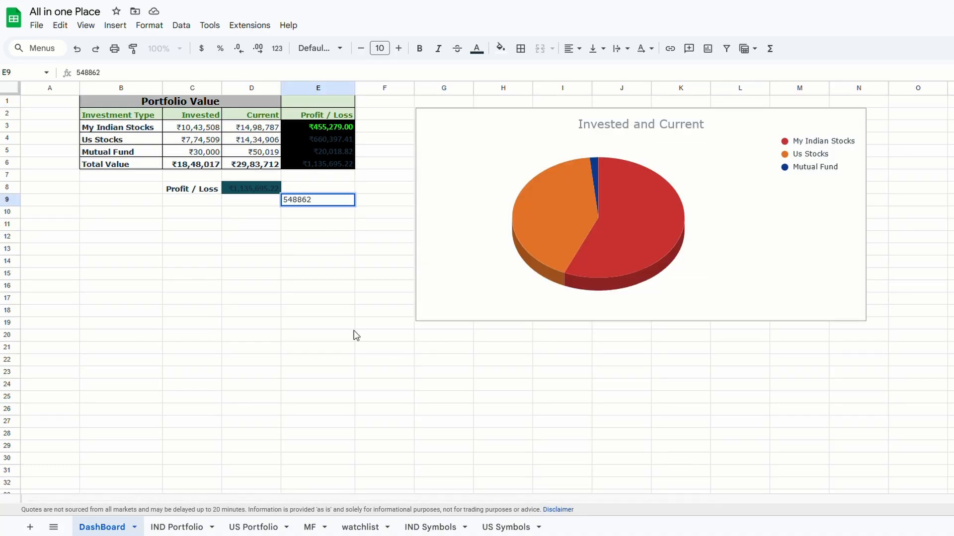
{"action": "left_click", "coordinate": [307, 304]}
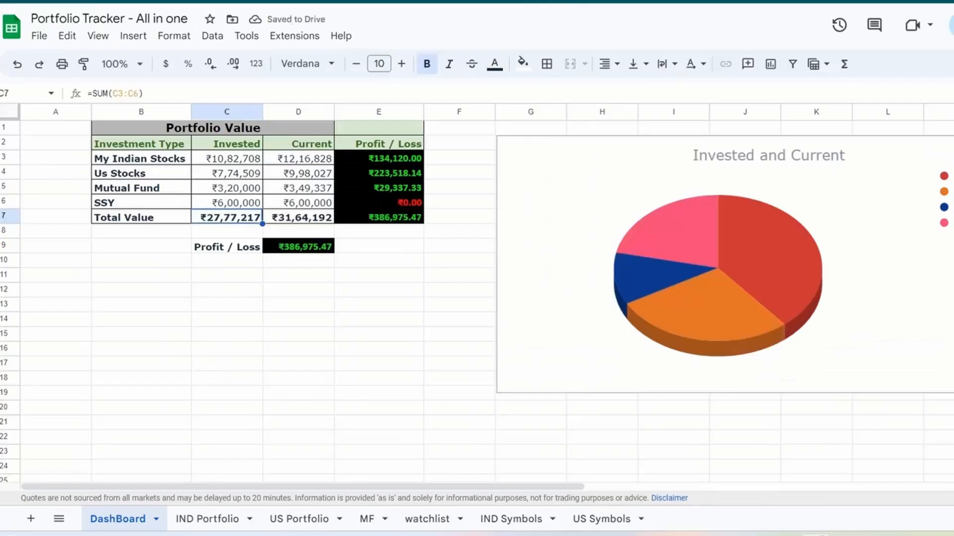
- Copy the SSY current value in D6 of the DashBoard sheet in the original Portfolio Tracker - All in one spreadsheet
{"action": "left_click", "coordinate": [298, 203]}
{"action": "key", "text": "ctrl+c"}
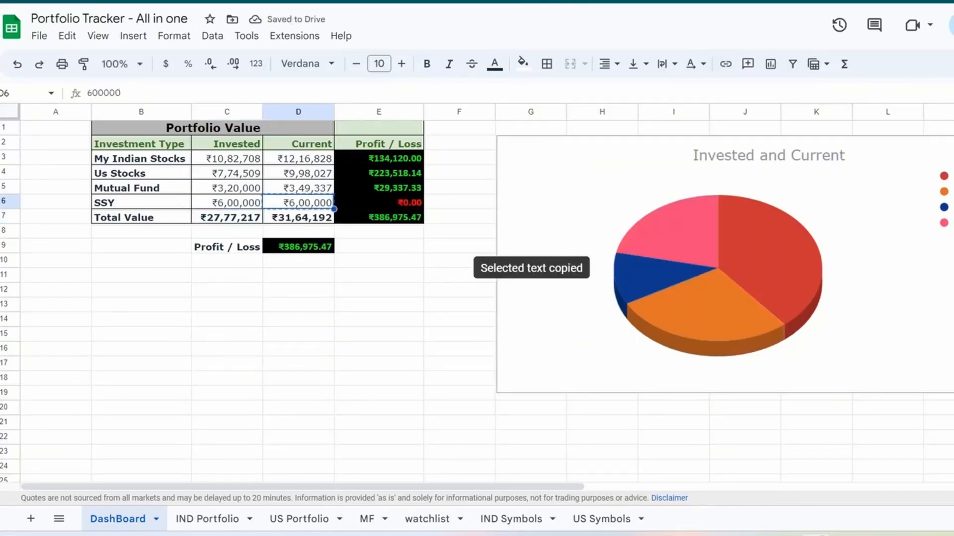